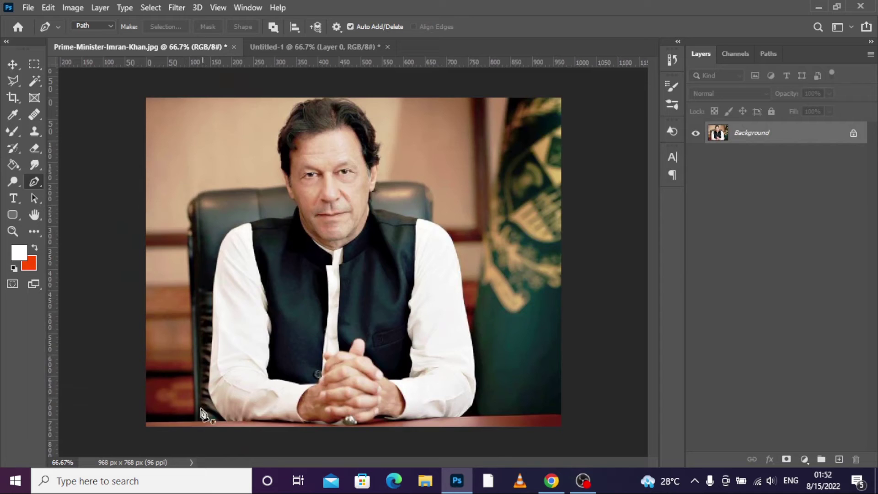
Step: Start the pen path at the chair's lower left and trace its top edge to the hair
scroll(197, 415, "up", 3)
scroll(196, 416, "down", 2)
left_click_drag(247, 327, 332, 248)
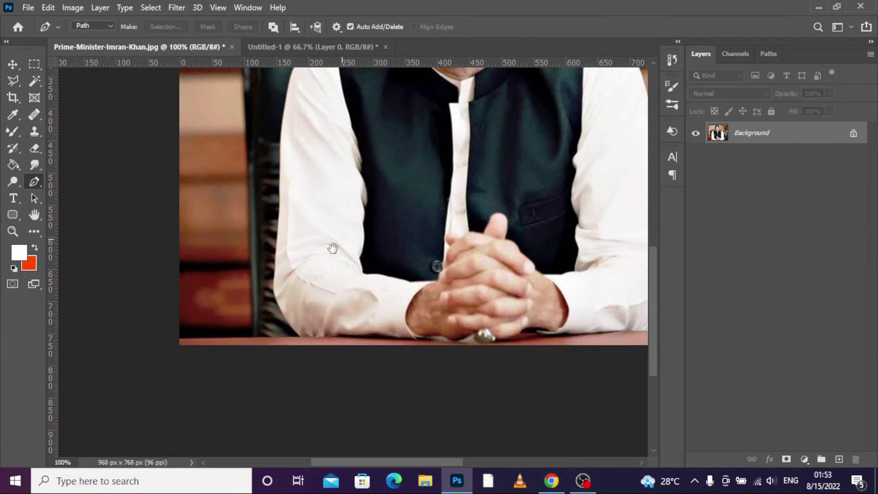
left_click(250, 340)
left_click_drag(307, 117, 330, 251)
left_click(268, 153)
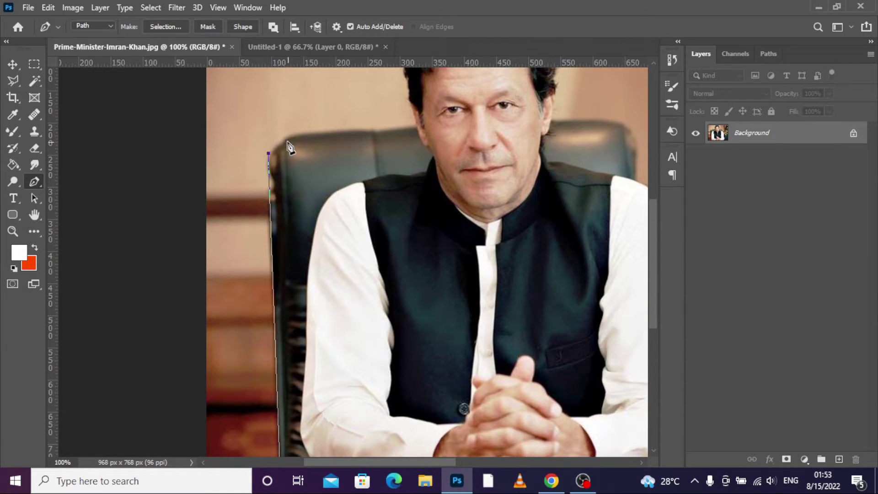
left_click(329, 134)
left_click(373, 131)
left_click(415, 124)
Step: Curve the path up the hair, across the top of the head and down its right side
left_click_drag(417, 150, 389, 244)
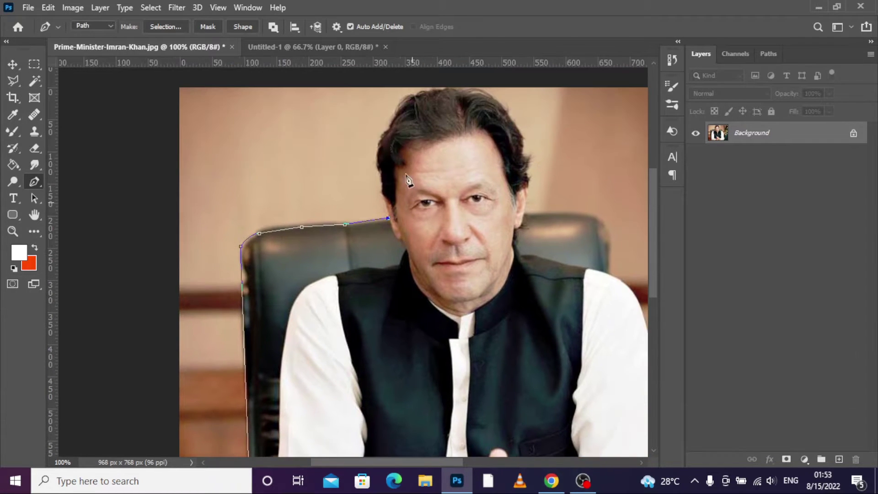
left_click_drag(382, 137, 394, 129)
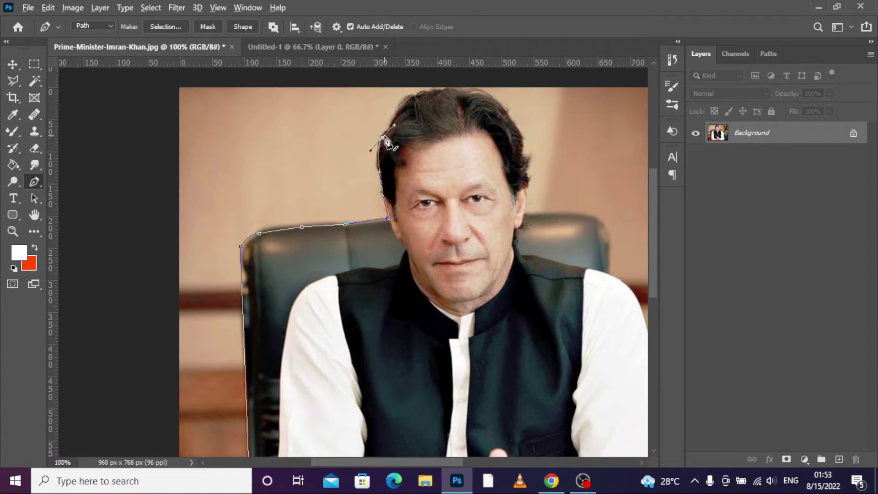
left_click(383, 138, "alt")
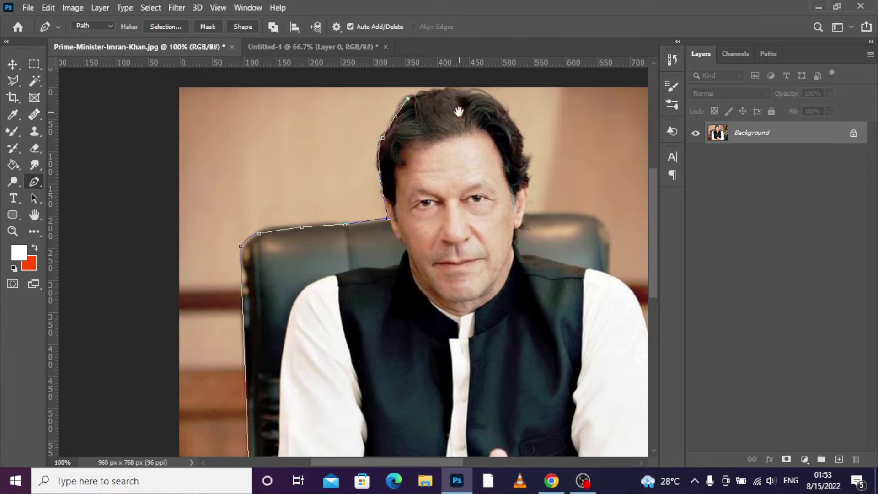
mouse_move(458, 111)
left_mouse_down()
mouse_move(416, 142)
mouse_move(436, 126)
left_mouse_up()
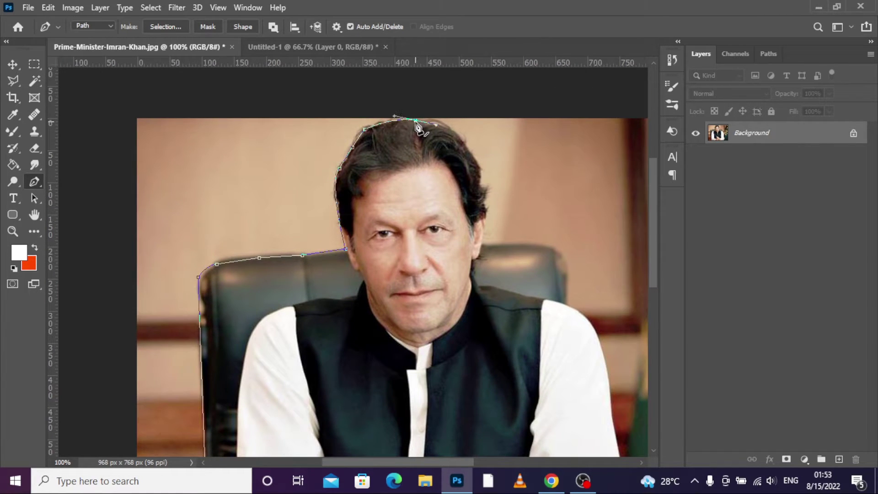
left_click(438, 124)
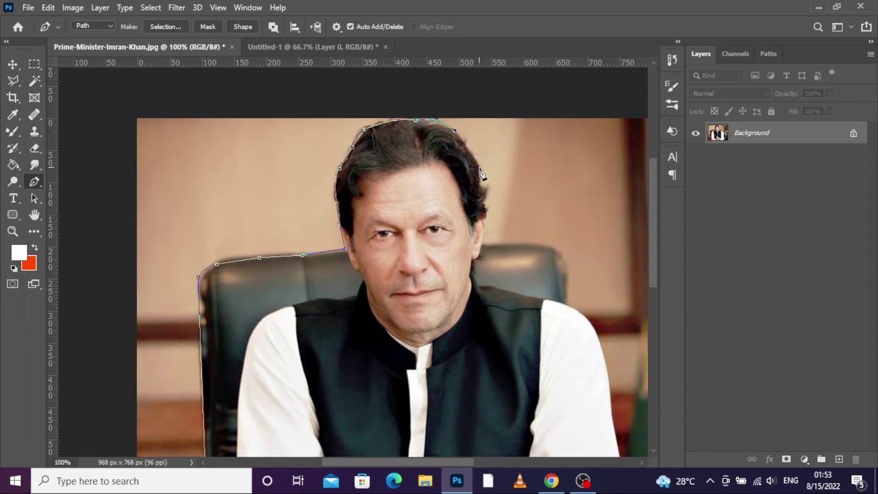
left_click_drag(476, 177, 485, 178)
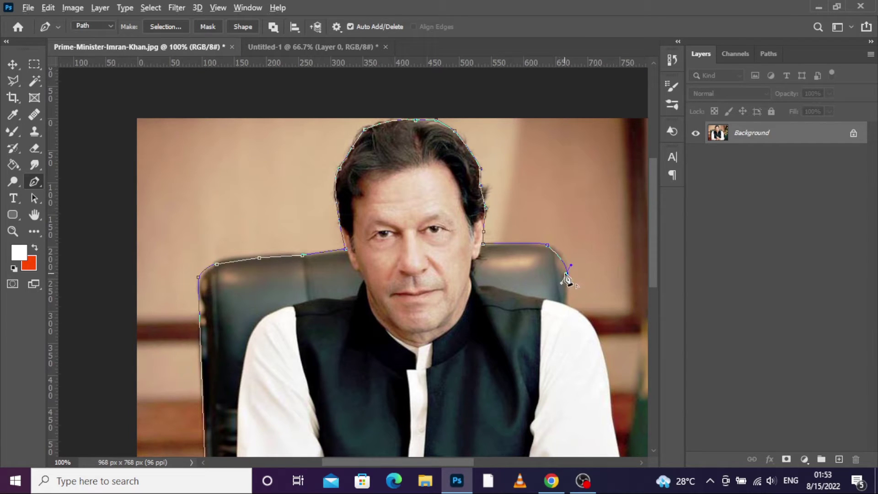
scroll(588, 315, "down", 2)
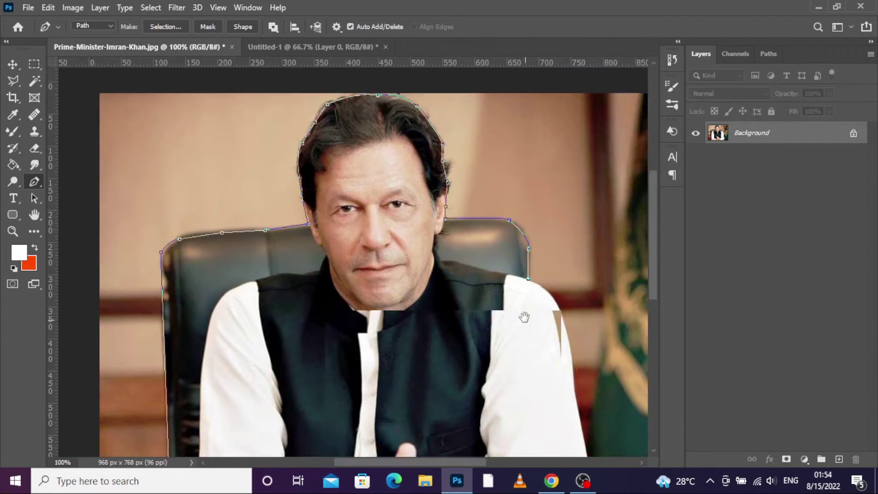
scroll(523, 314, "down", 3)
scroll(523, 313, "right", 3)
Step: Trace the right shoulder, arm and elbow, then close the path at the desk corner
left_click_drag(462, 250, 474, 325)
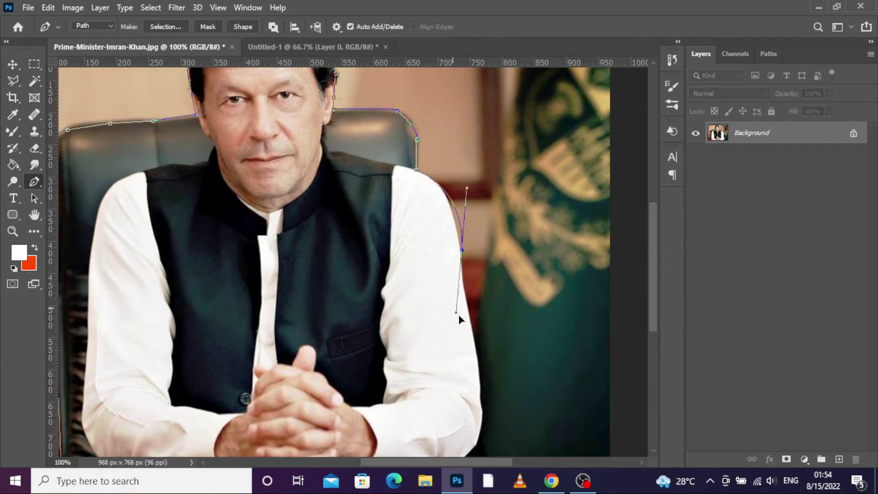
left_click_drag(479, 361, 481, 381)
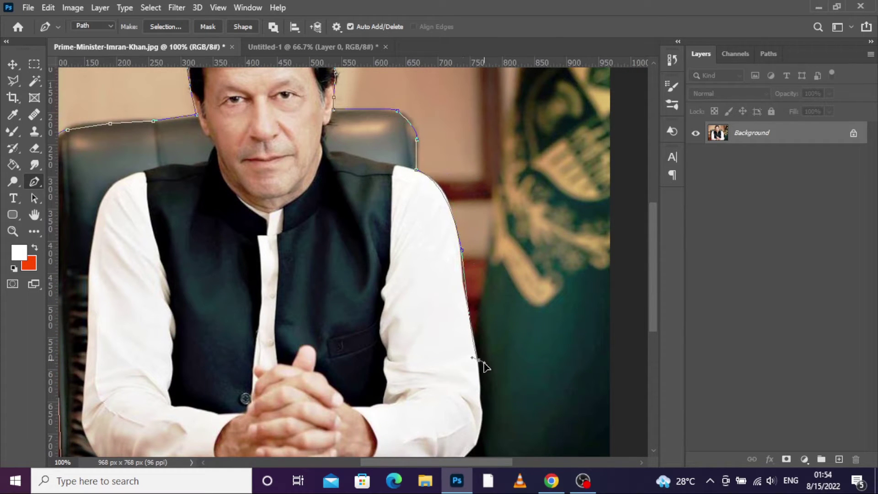
key("ctrl+z")
left_click_drag(481, 396, 484, 404)
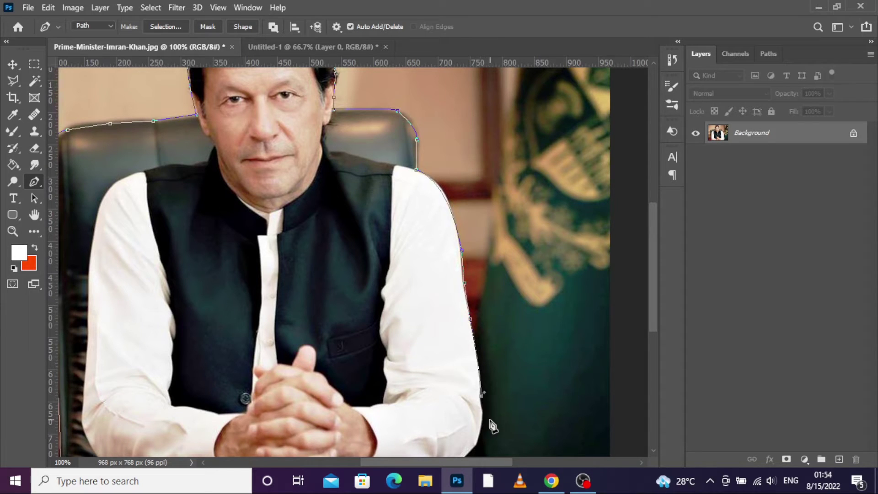
scroll(457, 276, "down", 5)
left_click_drag(459, 314, 433, 328)
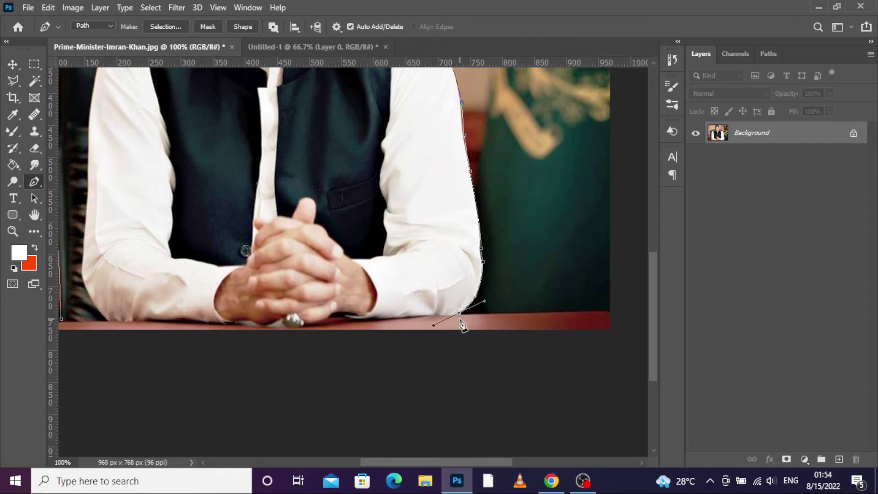
left_click(79, 339)
left_click(62, 325)
scroll(324, 182, "down", 2)
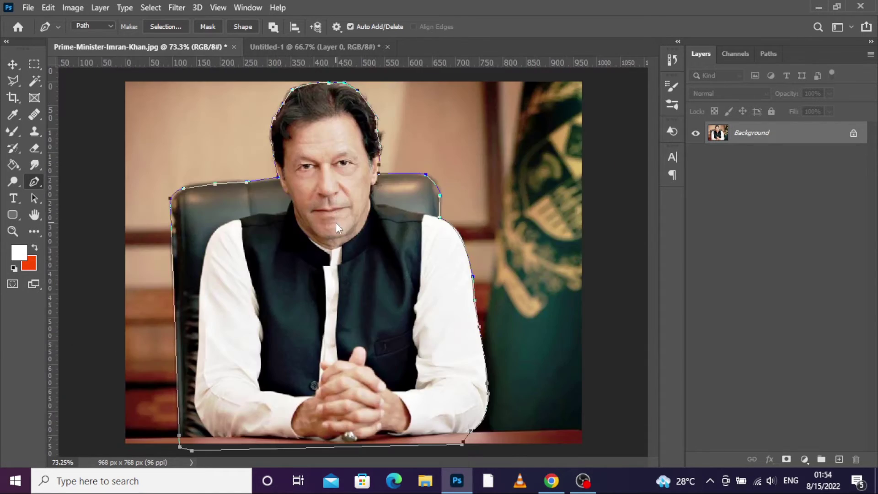
right_click(335, 223)
Step: Convert the path to a selection, mask out the background, and move the cut-out into Untitled-1
left_click(378, 233)
key("Return")
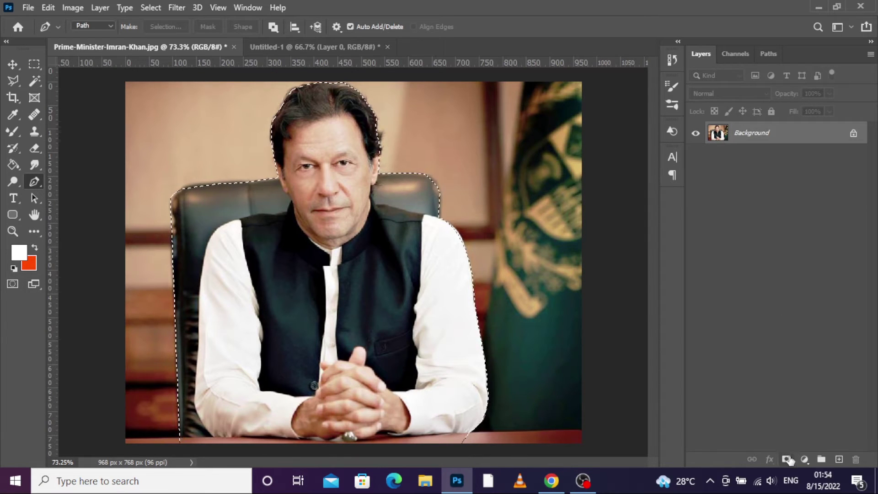
left_click(786, 458)
left_click(13, 63)
mouse_move(365, 286)
left_mouse_down()
mouse_move(350, 253)
mouse_move(355, 247)
left_mouse_up()
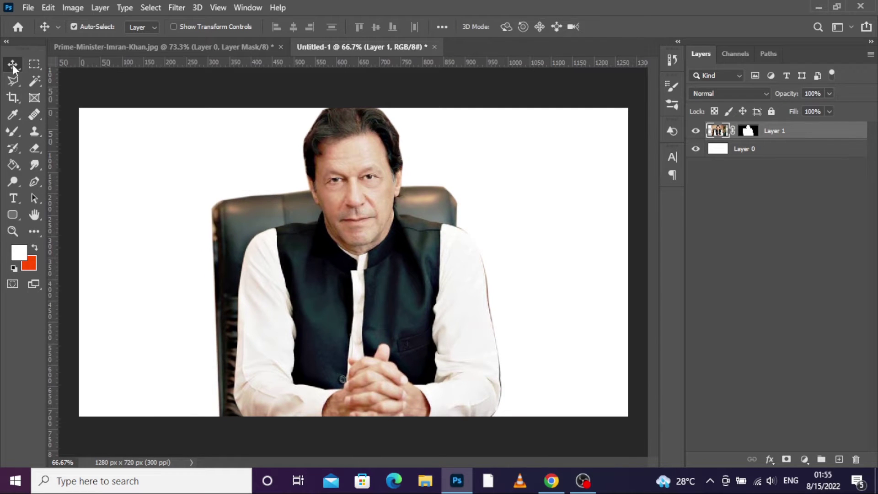
Step: Add a #6b6b6b grey Solid Color fill under the portrait and apply Layer 1's mask
left_click(764, 157)
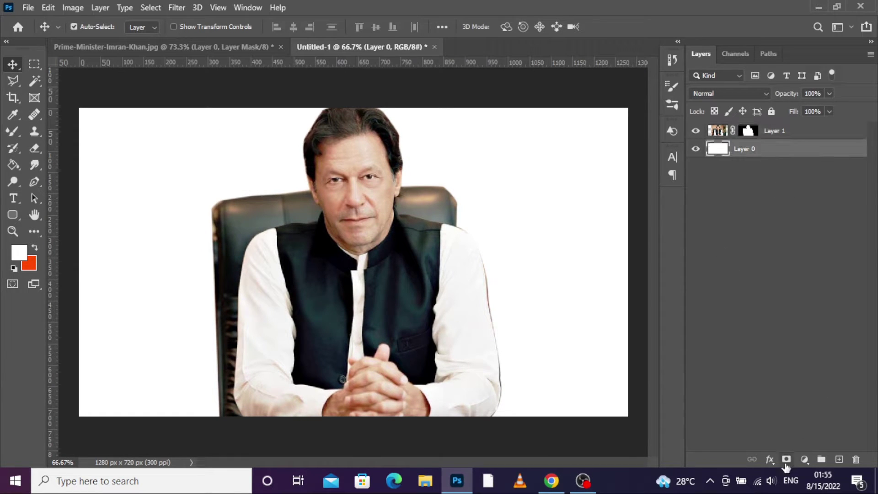
left_click(804, 460)
left_click(790, 245)
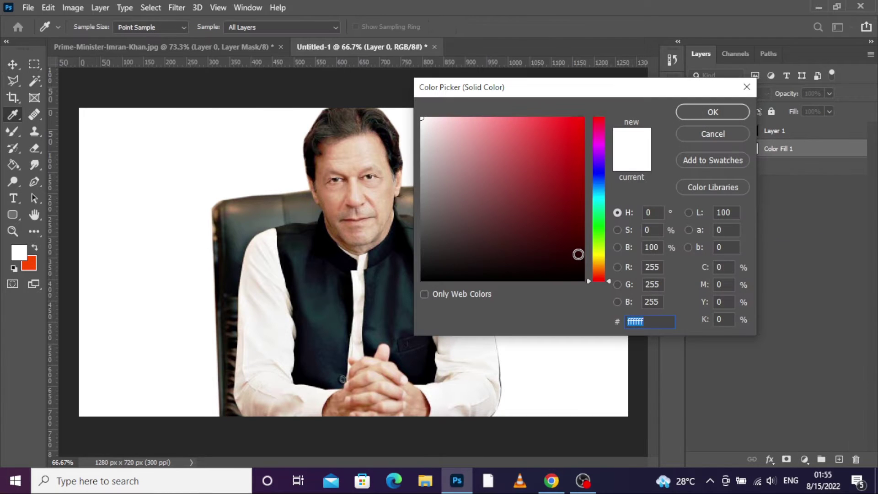
left_click(428, 285)
left_click_drag(425, 215, 421, 225)
left_click(724, 114)
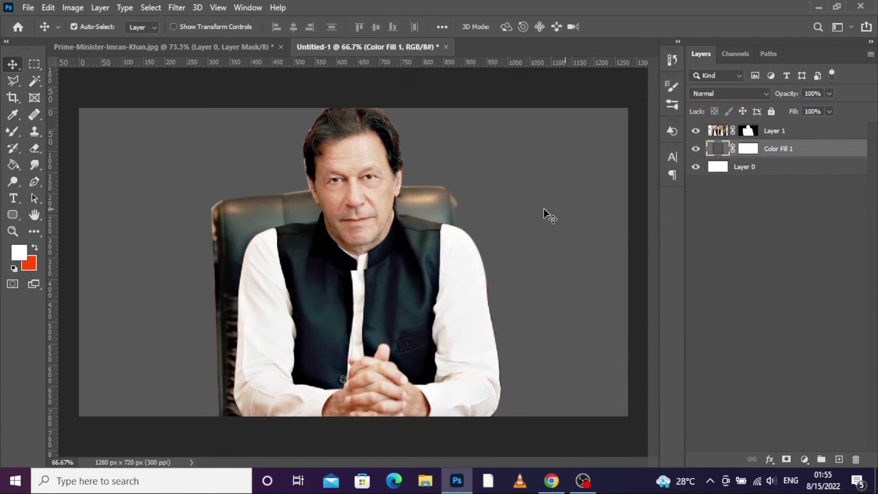
right_click(748, 131)
left_click(773, 173)
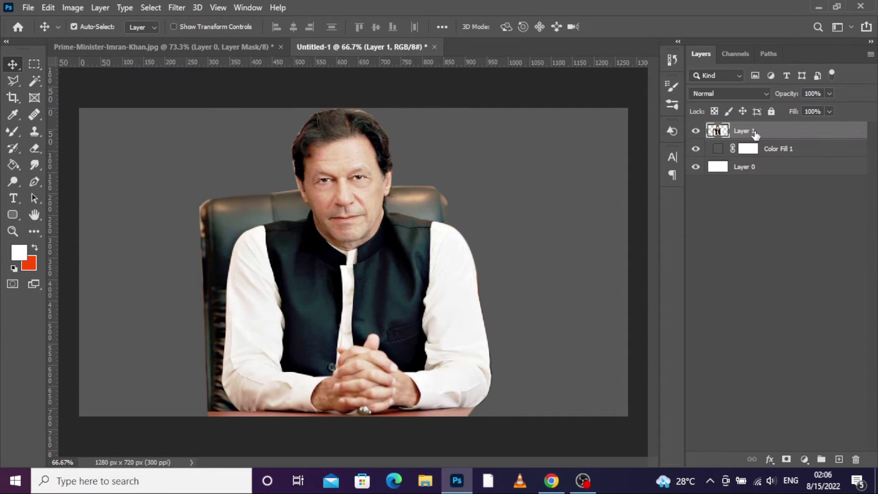
Step: Apply Levels with inputs 14/245 to boost the portrait's contrast
left_click(72, 8)
left_click(247, 53)
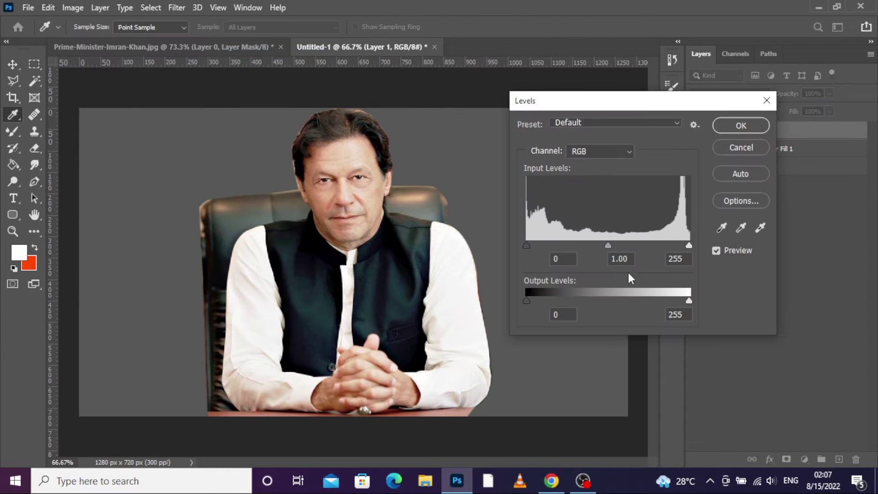
left_click_drag(531, 247, 536, 246)
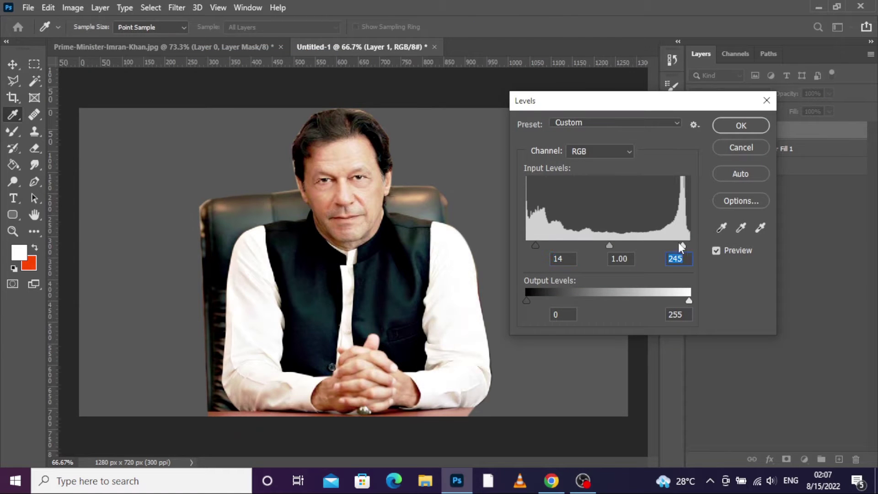
left_click(740, 125)
Step: Duplicate Layer 1 and run a 1-pixel High Pass filter on the copy
key("ctrl+j")
left_click(176, 8)
mouse_move(187, 262)
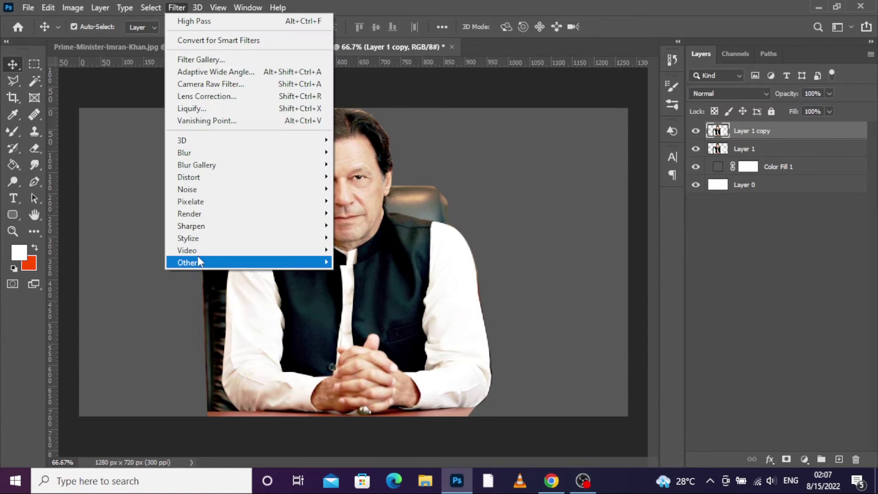
left_click(366, 274)
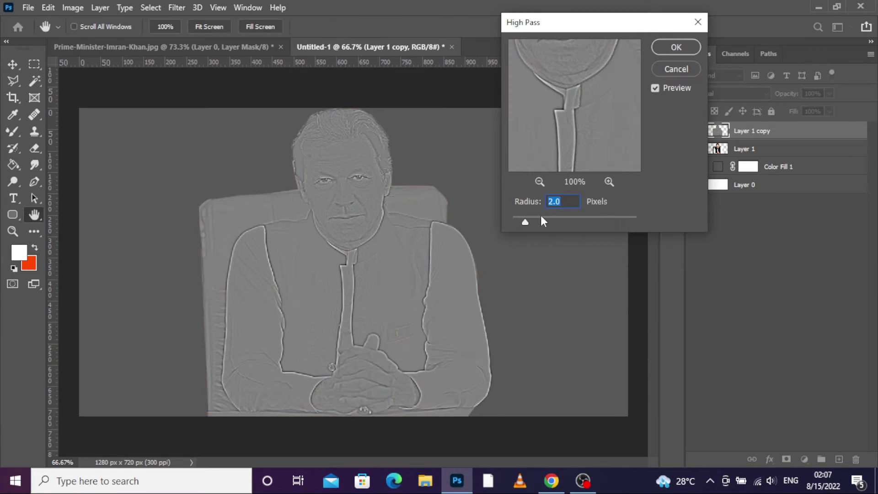
key("Down")
key("Down")
key("Down")
key("Down")
key("Down")
key("Down")
key("Down")
key("Down")
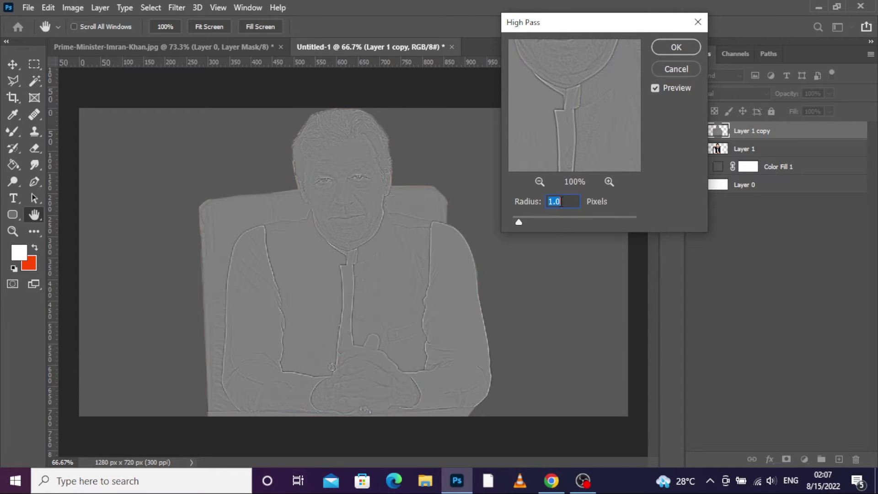
key("Down")
key("Down")
left_click(675, 46)
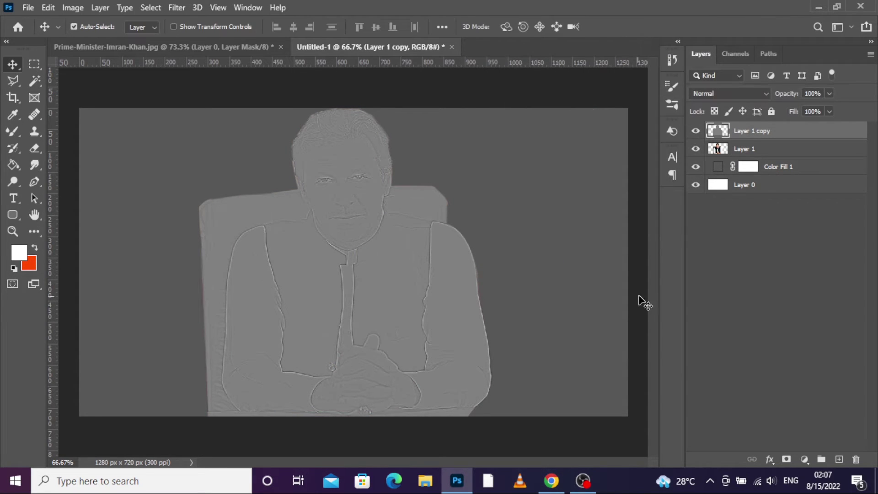
Step: Blend the High Pass copy in Overlay and select it together with Layer 1
left_click(729, 93)
left_click(707, 248)
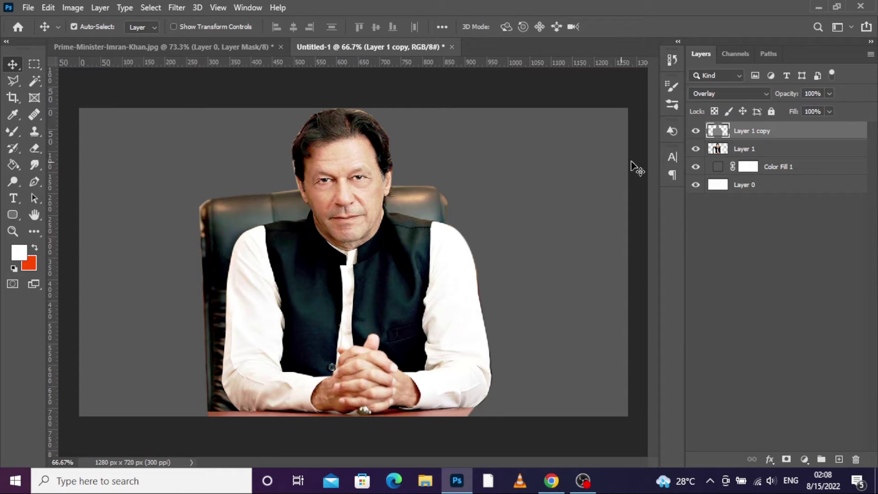
left_click(741, 148, "shift")
right_click(741, 138)
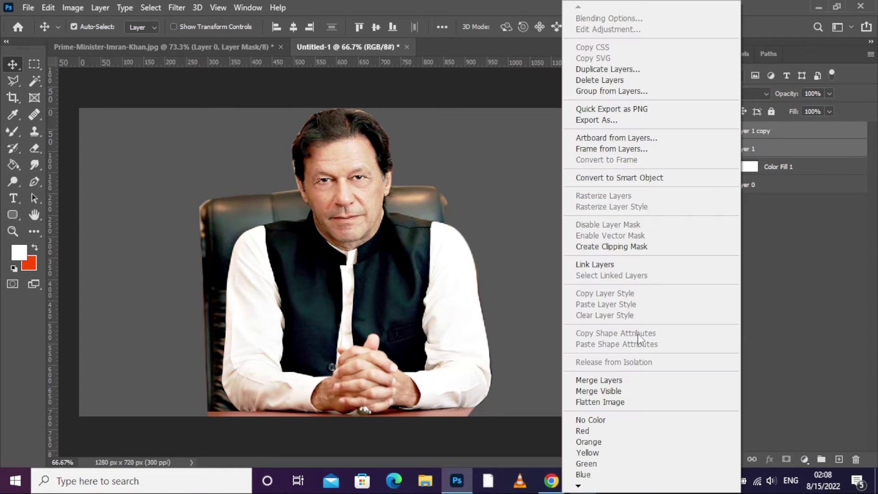
Step: Merge the two portrait layers and apply Unsharp Mask at 86%, 2.0 px
left_click(590, 369)
left_click(177, 7)
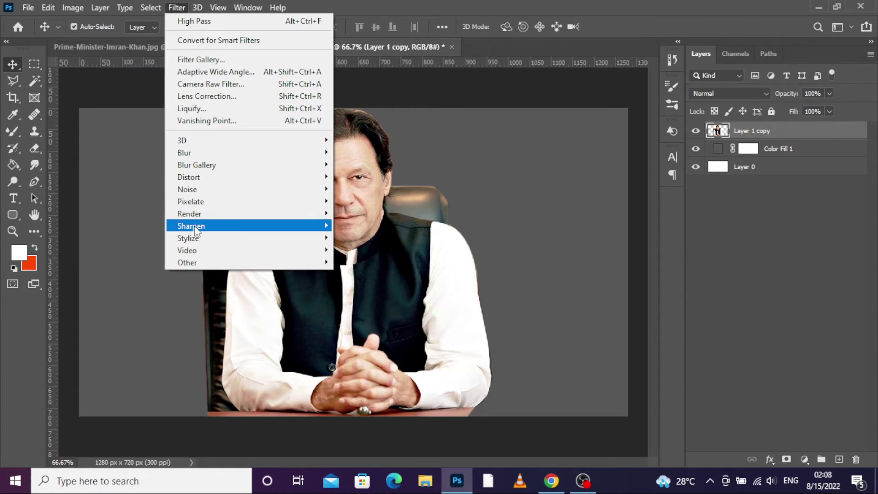
left_click(373, 286)
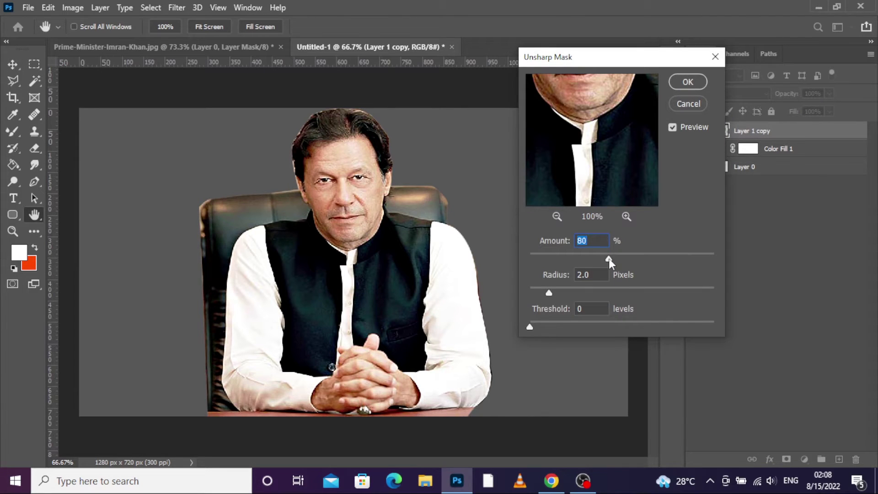
left_click_drag(608, 259, 616, 258)
left_click(688, 81)
Step: Apply the Diffuse filter in Anisotropic mode to the portrait
left_click(168, 8)
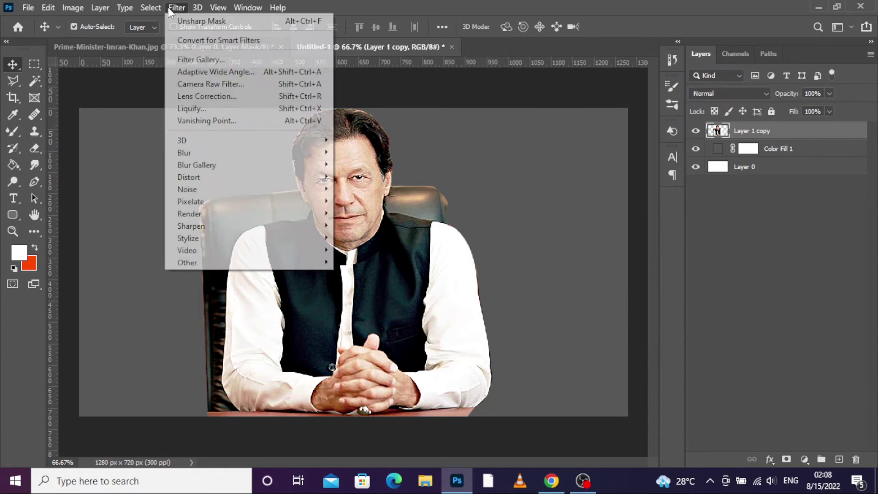
mouse_move(188, 238)
left_click(361, 238)
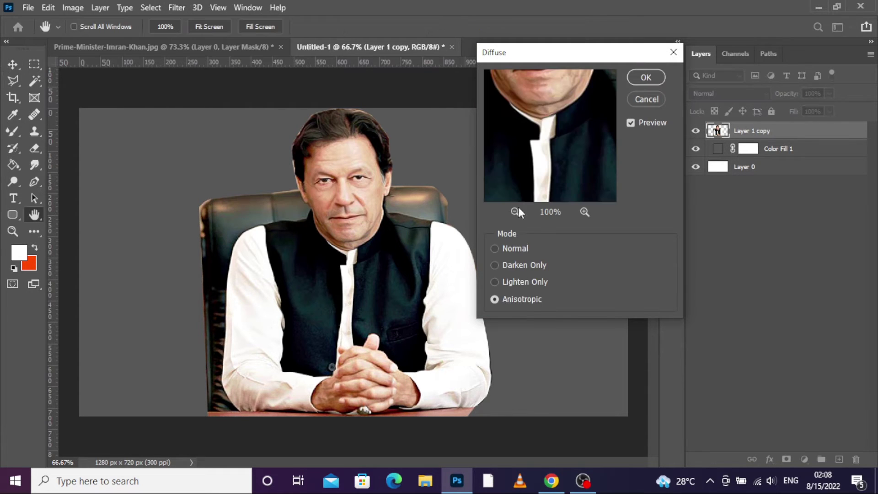
left_click(646, 77)
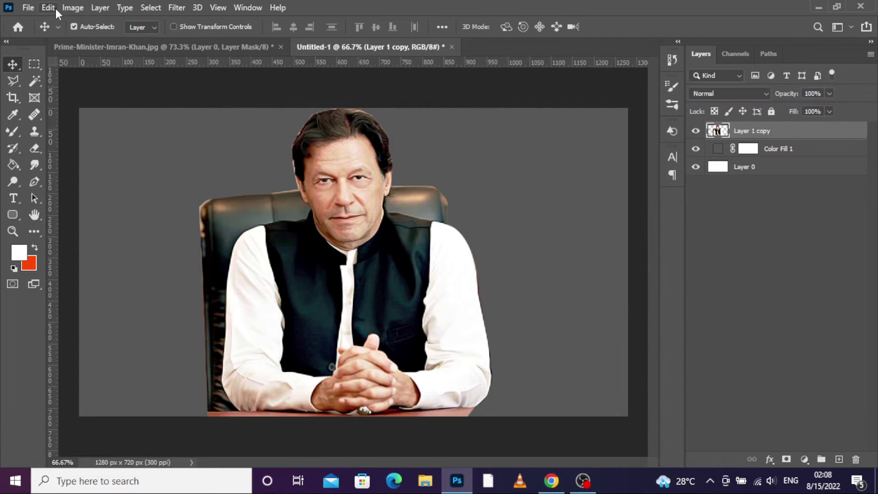
left_click(72, 8)
Step: Rotate the canvas 90° at a time, rerunning Diffuse in each new orientation
left_click(235, 141)
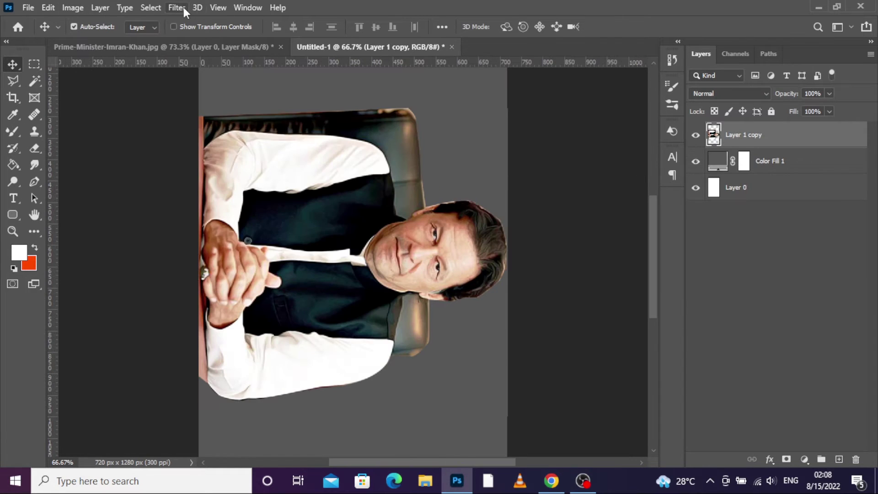
left_click(69, 9)
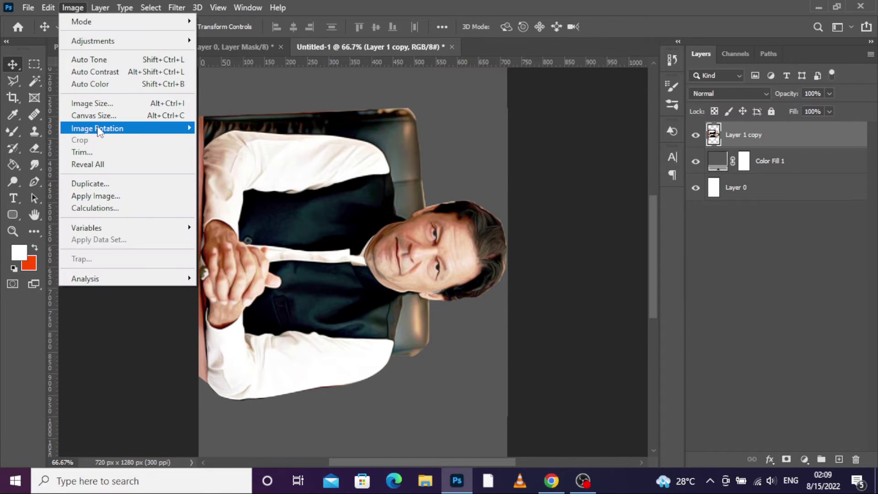
left_click(236, 140)
left_click(176, 7)
left_click(186, 22)
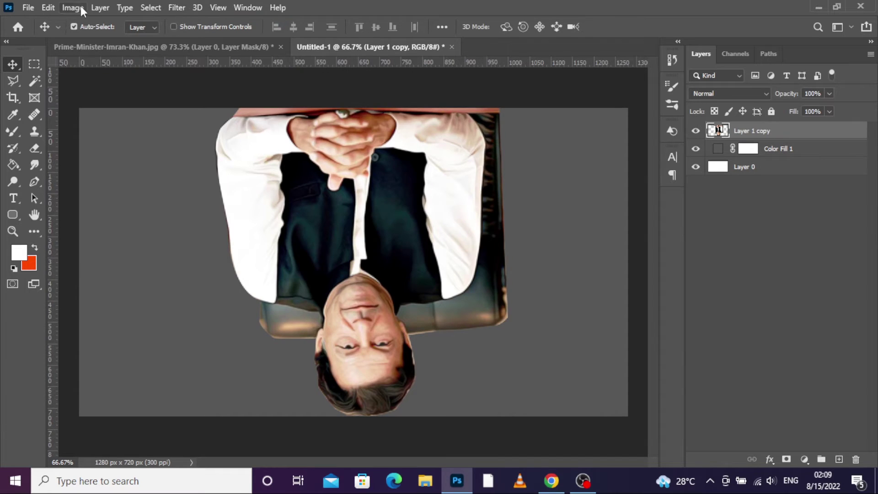
left_click(75, 7)
left_click(221, 137)
left_click(176, 6)
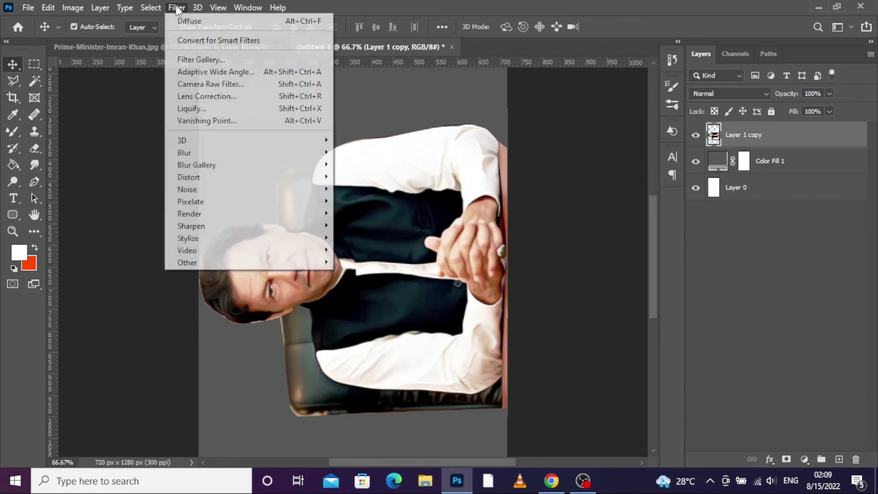
left_click(74, 7)
mouse_move(97, 128)
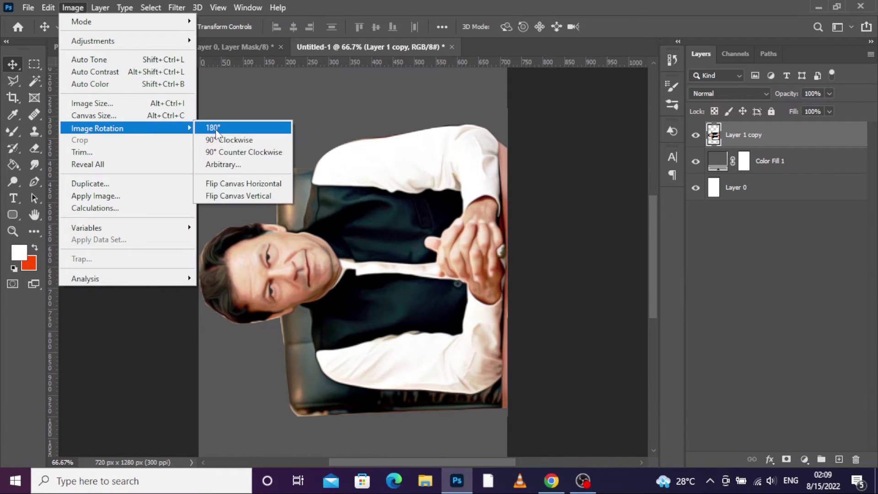
Step: Rotate the canvas 180° back upright and apply Reduce Noise with Strength 1
left_click(219, 140)
left_click(176, 7)
mouse_move(187, 189)
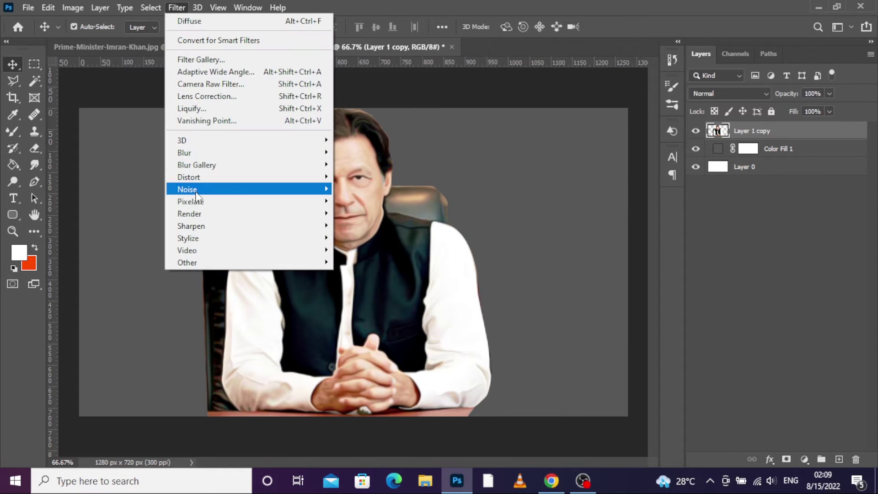
left_click(361, 239)
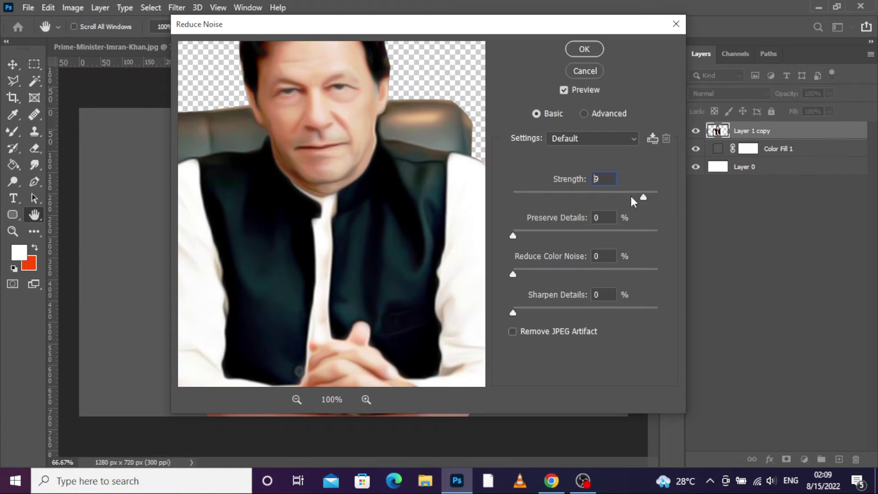
type("1")
key("Tab")
key("Tab")
left_click(584, 49)
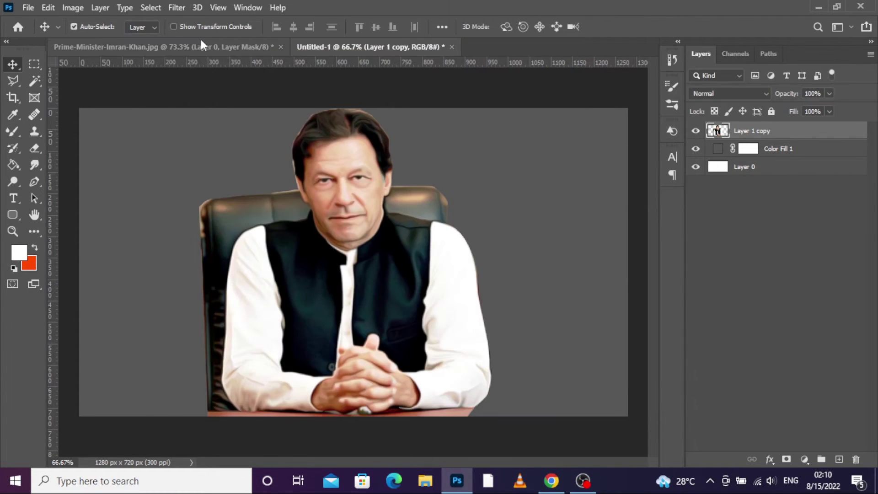
left_click(176, 7)
Step: Apply Unsharp Mask to the portrait and rename the layer after the subject
left_click(371, 287)
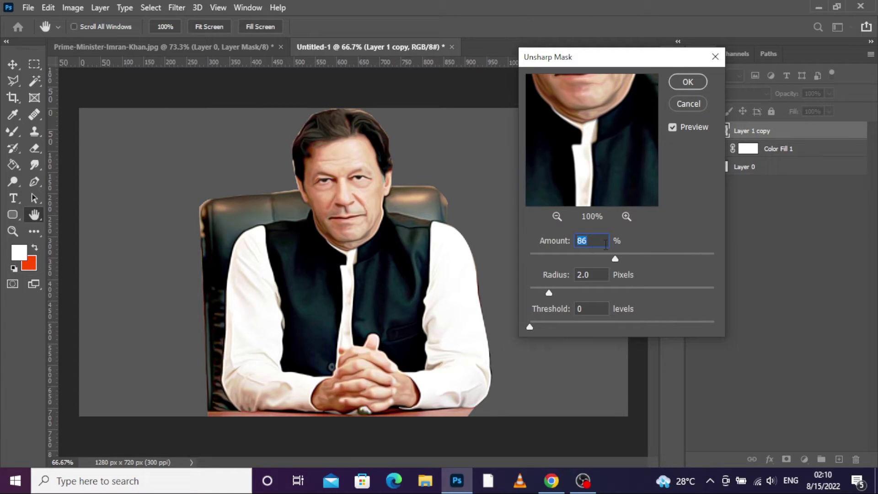
key("Down")
key("Down")
key("Down")
key("Down")
key("Down")
key("Down")
key("Down")
key("Down")
key("Down")
key("Down")
key("Down")
key("Down")
key("Down")
left_click(676, 83)
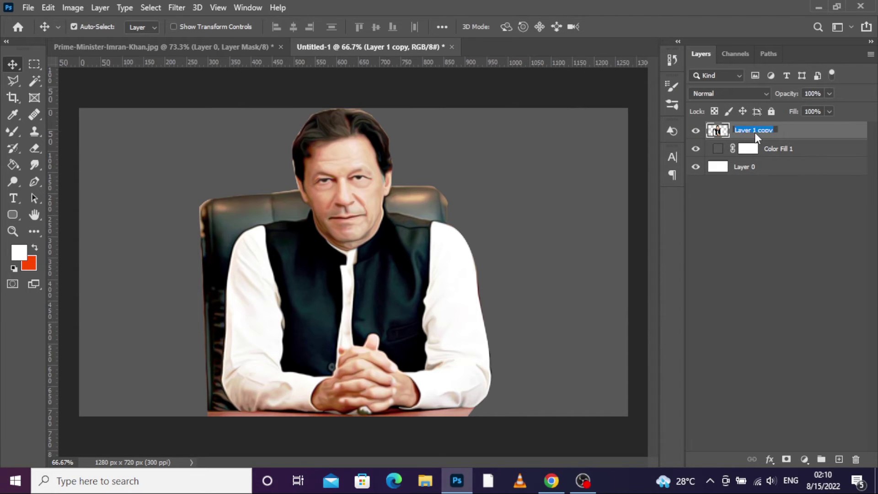
type("Khan Sahab")
key("Return")
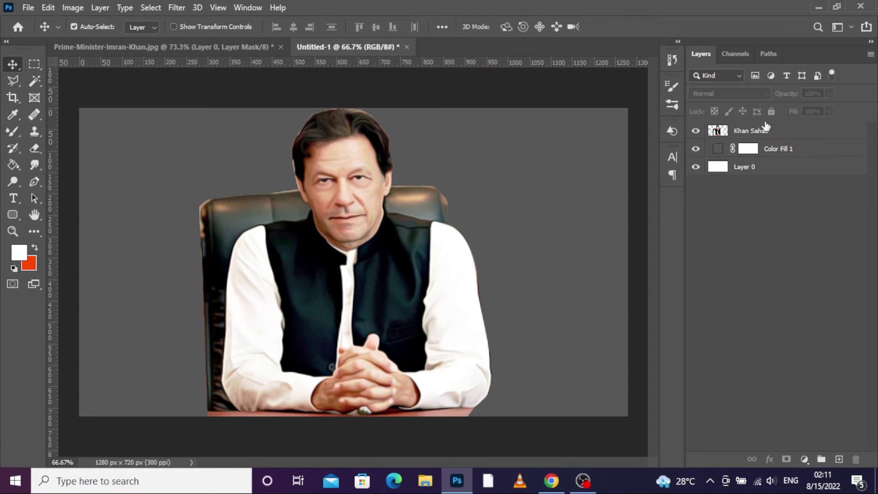
Step: Duplicate the portrait, apply High Pass, blend it in Overlay, and name it 'details'
key("ctrl+j")
left_click(176, 7)
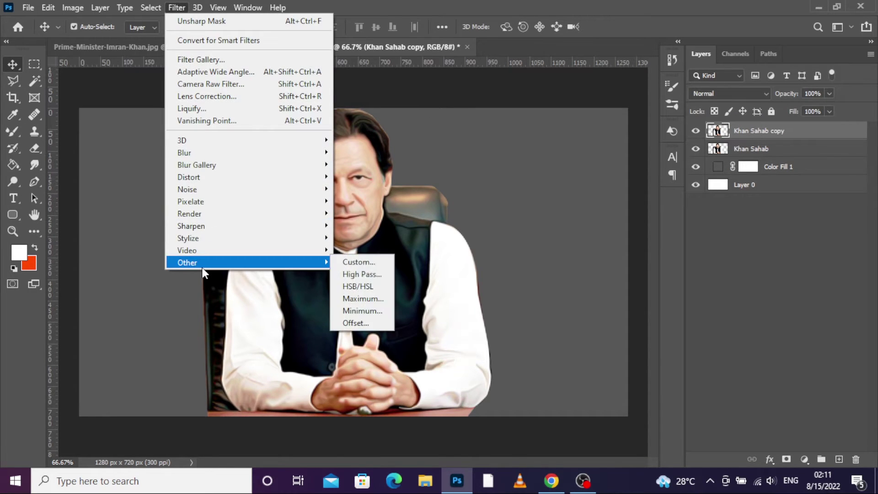
left_click(359, 273)
key("Return")
left_click(729, 93)
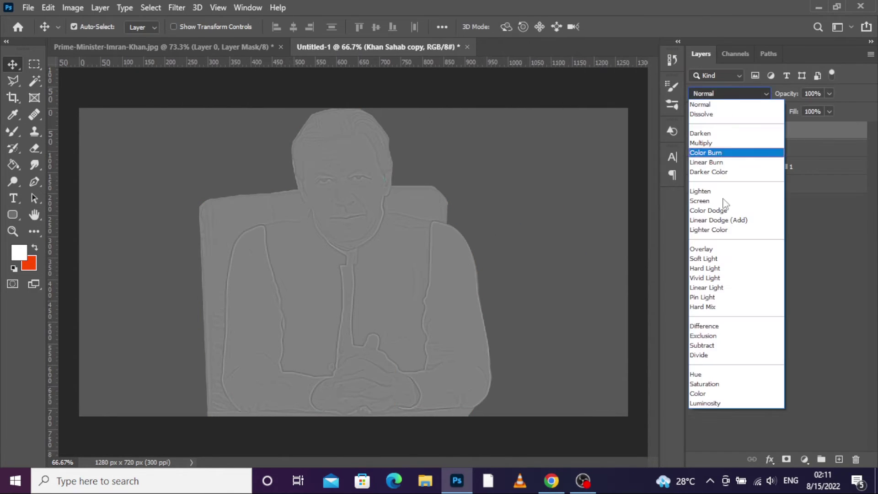
left_click(713, 249)
double_click(757, 131)
type("details")
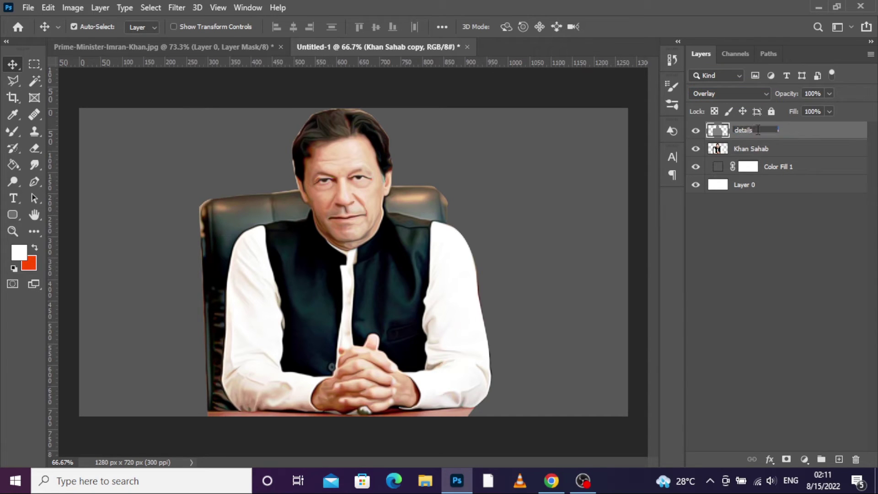
key("Return")
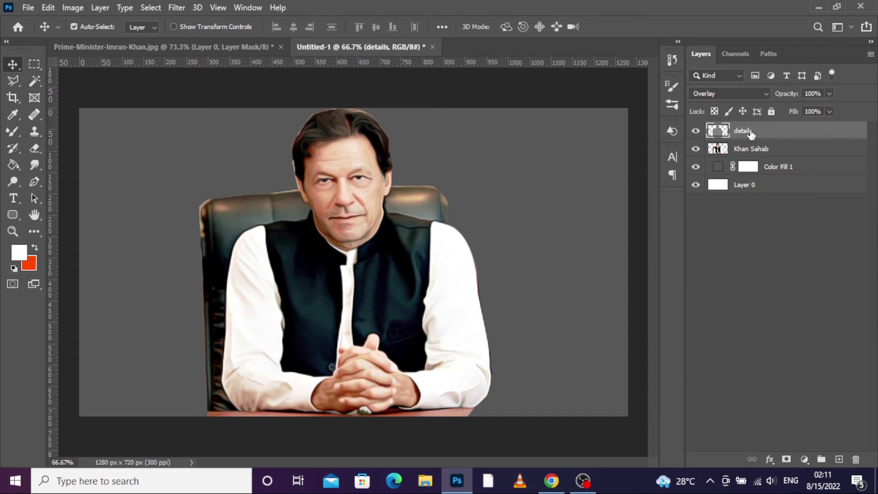
Step: Stamp all visible layers into a new 'tone' layer at 75% opacity
key("ctrl+shift+alt+e")
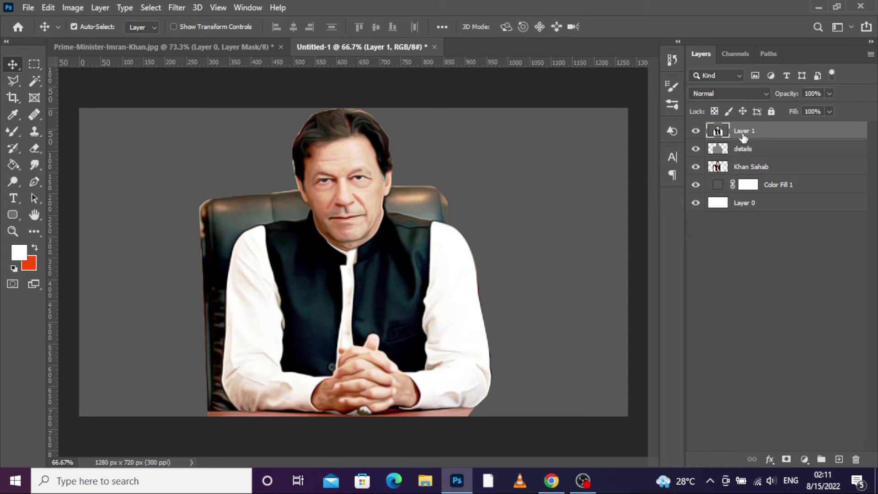
double_click(743, 131)
type("tone")
left_click(539, 112)
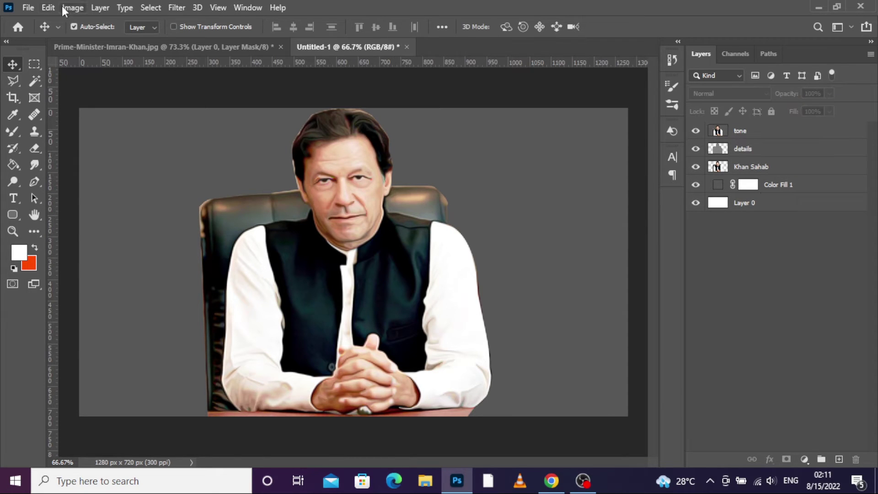
left_click(72, 7)
left_click(738, 133)
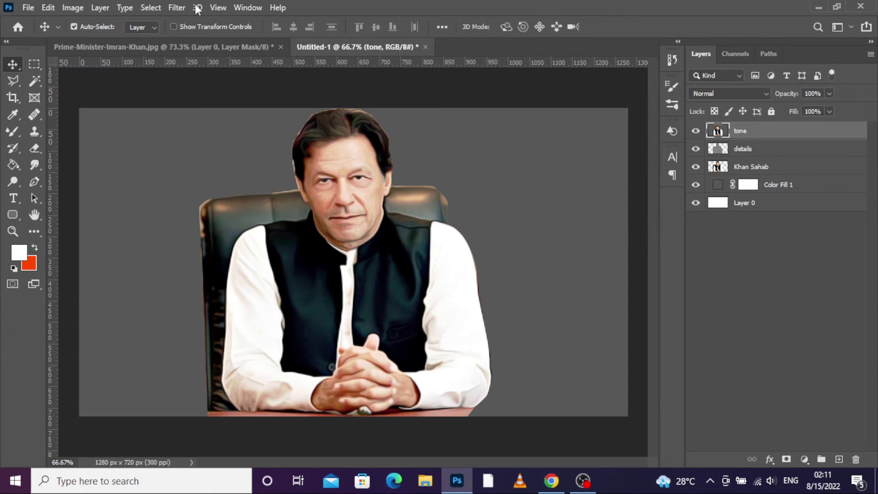
left_click(72, 8)
left_click(274, 85)
left_click_drag(826, 108, 814, 109)
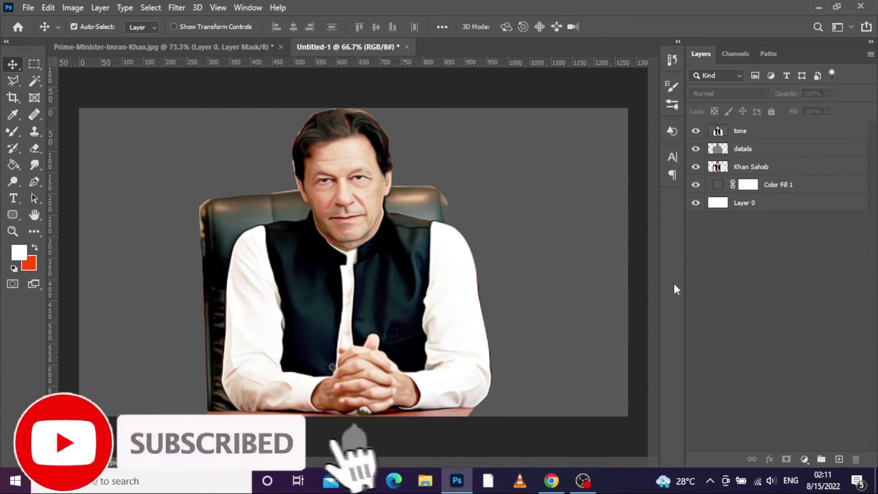
Step: Add a new empty layer named 'painting' directly above Color Fill 1
left_click(778, 166)
left_click(798, 204)
left_click(798, 184)
left_click(838, 458)
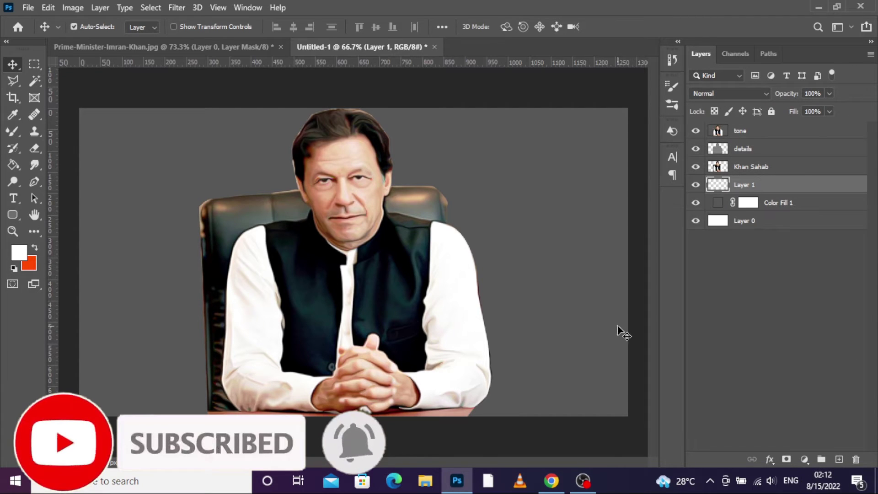
double_click(746, 184)
type("painting")
left_click(740, 307)
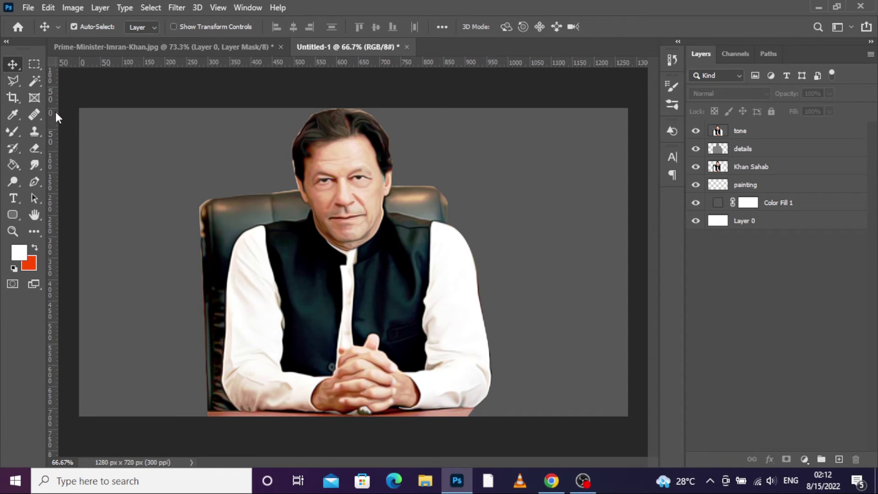
Step: Paint green Mixer Brush strokes on the painting layer above and beside the head
key("b")
left_click(690, 185)
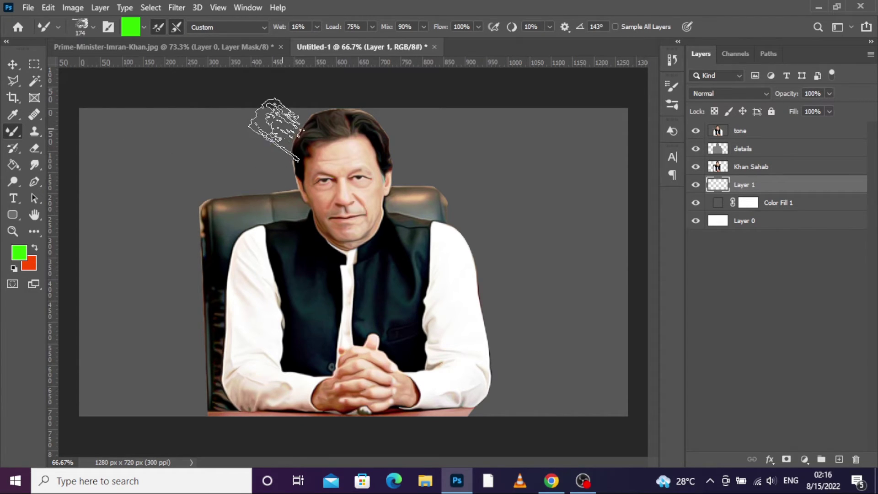
mouse_move(274, 128)
left_mouse_down()
mouse_move(210, 167)
mouse_move(273, 181)
left_mouse_up()
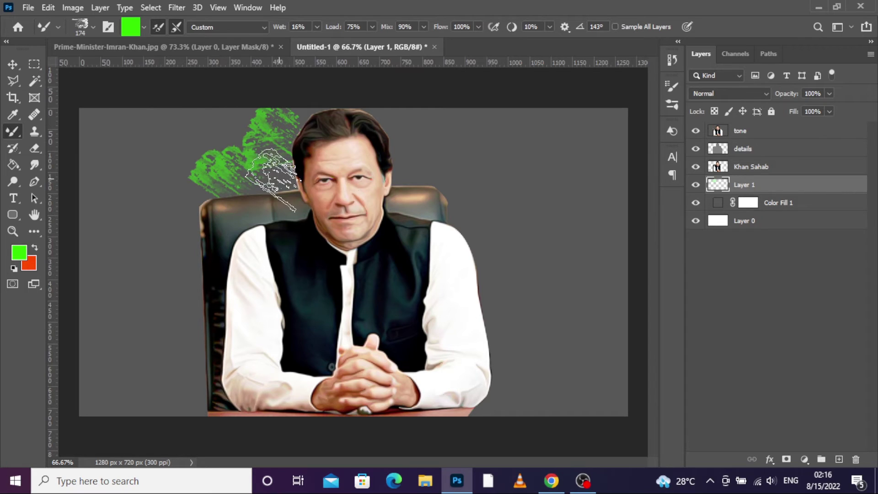
left_click_drag(430, 147, 383, 127)
right_click(413, 140)
left_click(389, 169)
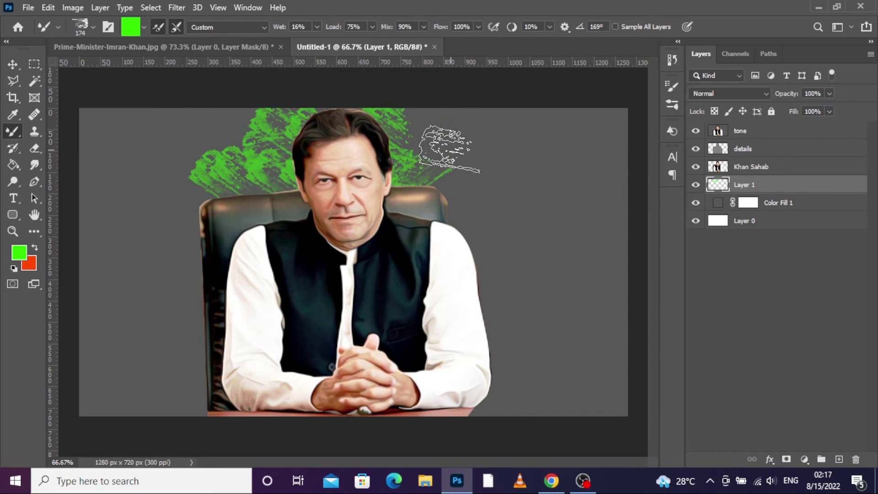
left_click_drag(447, 141, 421, 112)
mouse_move(279, 203)
left_mouse_down()
mouse_move(177, 195)
mouse_move(251, 192)
mouse_move(249, 113)
left_mouse_up()
right_click(469, 138)
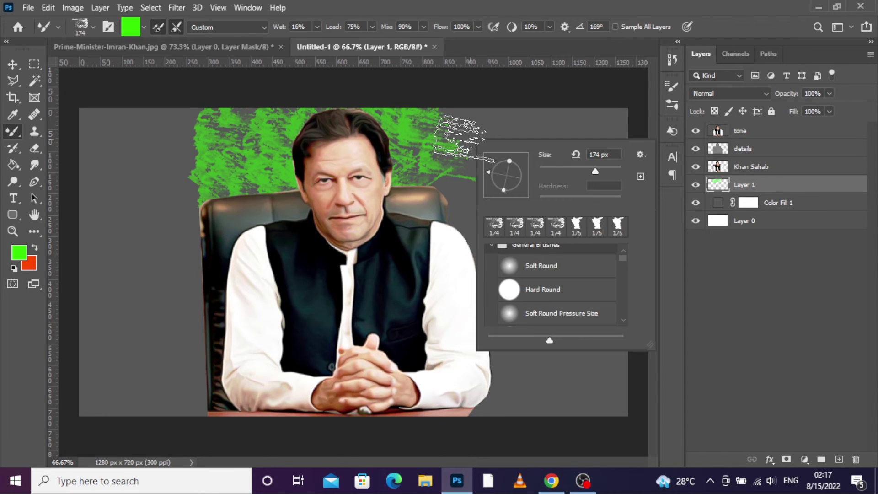
left_click(526, 114)
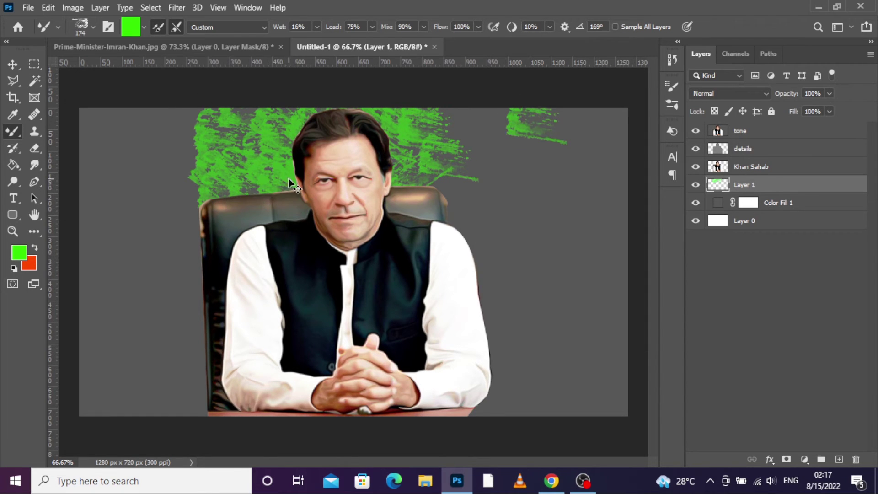
Step: Switch to the 174 px brush tip and extend the green strokes further left
left_click(107, 26)
left_click(594, 137)
scroll(634, 153, "down", 1)
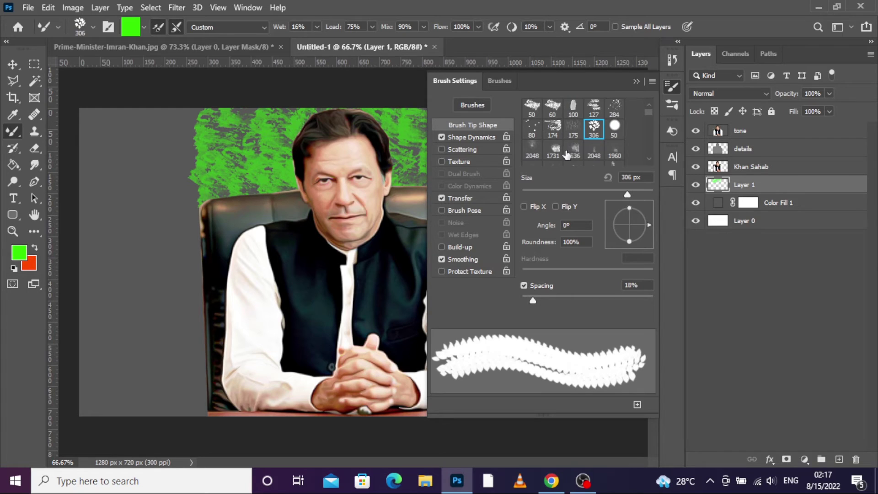
left_click(553, 129)
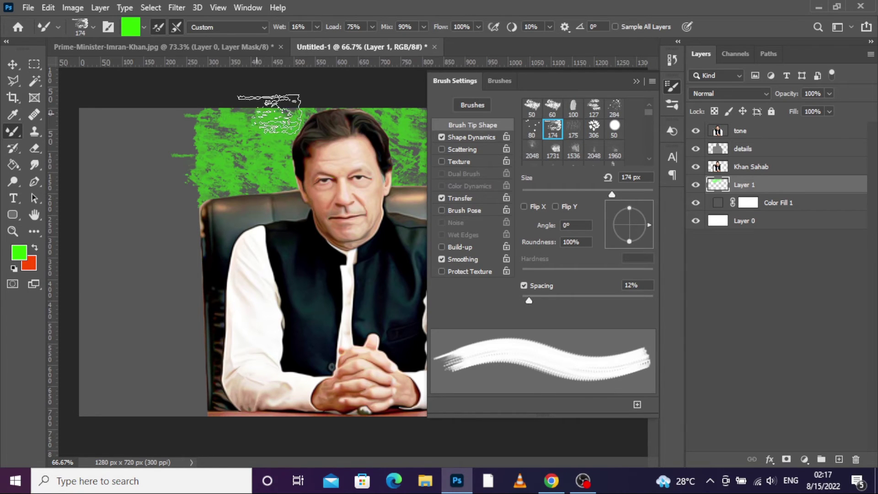
left_click_drag(408, 127, 164, 183)
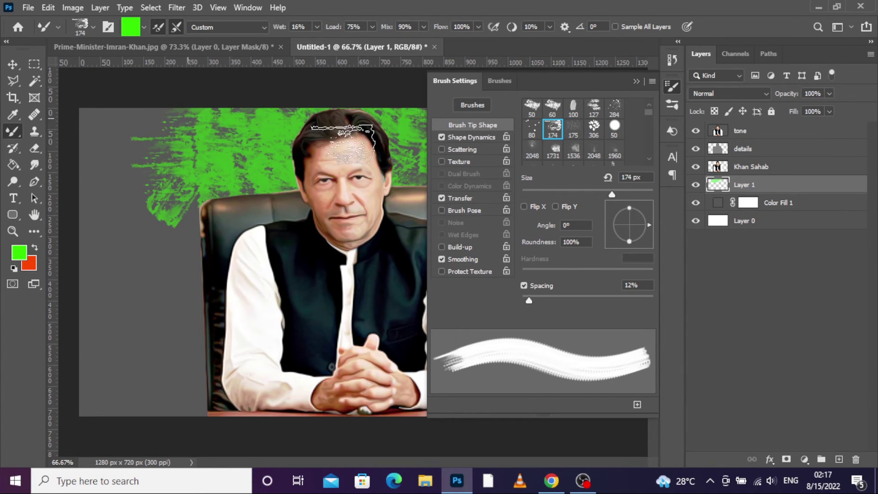
Step: Rotate the brush tip to 175° and add green streaks at the top right
right_click(265, 127)
left_click(672, 86)
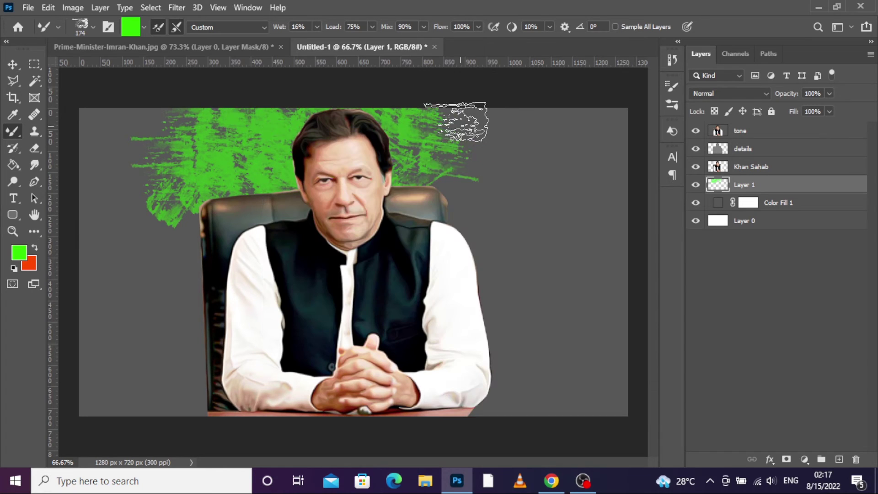
right_click(449, 126)
left_click_drag(493, 155, 469, 176)
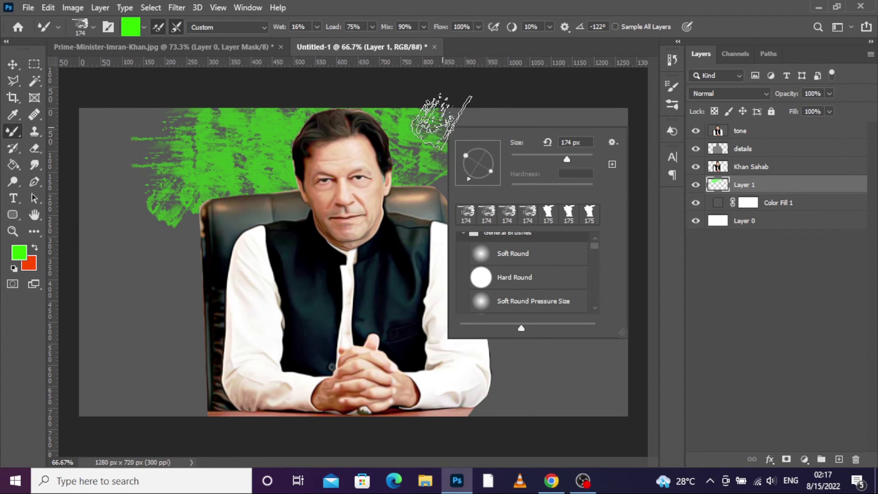
left_click(451, 158)
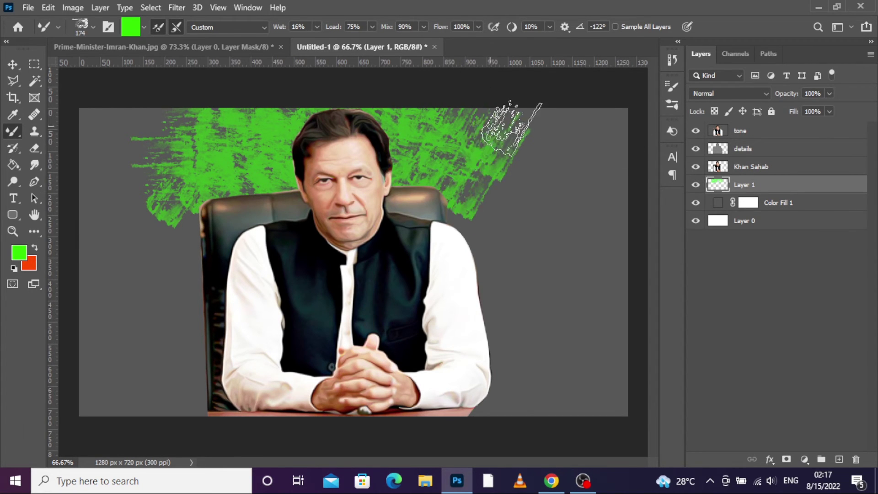
right_click(478, 132)
left_click_drag(506, 172, 482, 164)
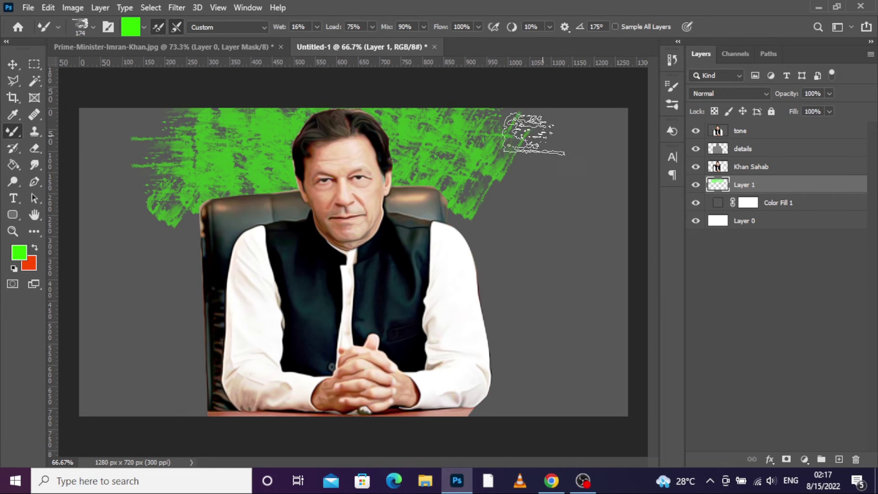
left_click(508, 106)
left_click_drag(516, 223, 513, 238)
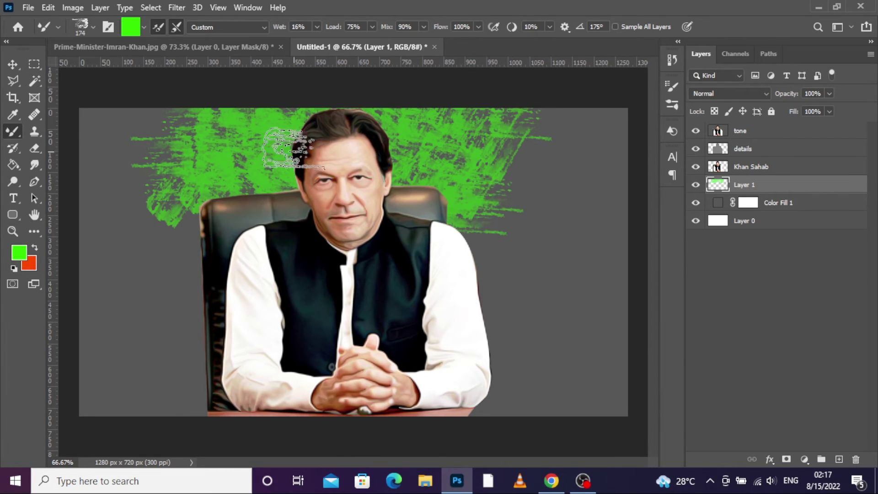
Step: Select the 60 brush tip and enlarge the brush to 448 px
key("F5")
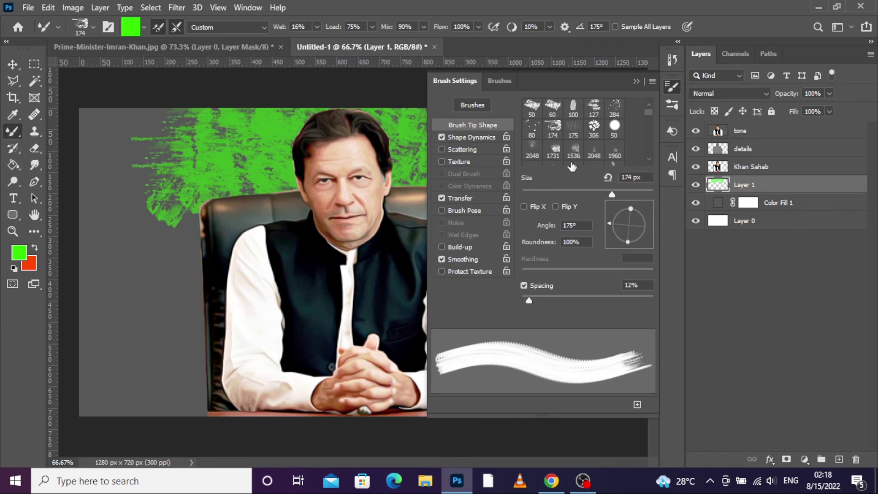
scroll(575, 157, "up", 2)
scroll(568, 156, "up", 2)
scroll(549, 151, "up", 2)
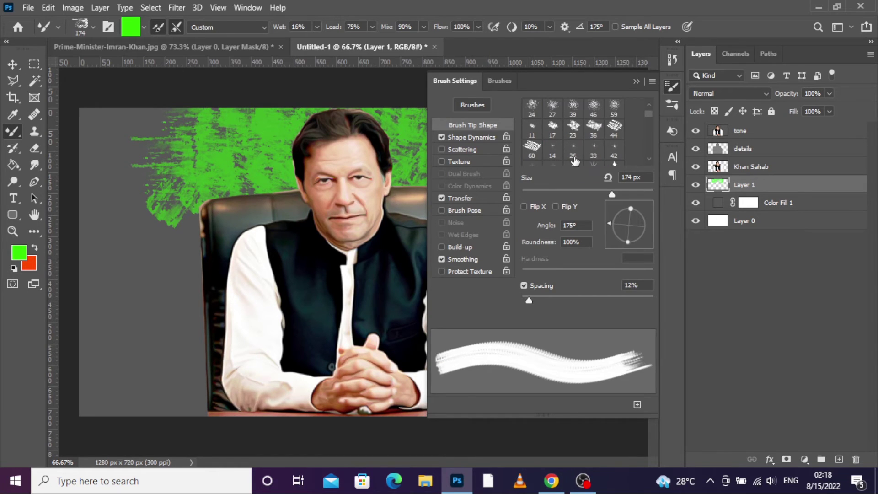
left_click(531, 149)
right_click(198, 241)
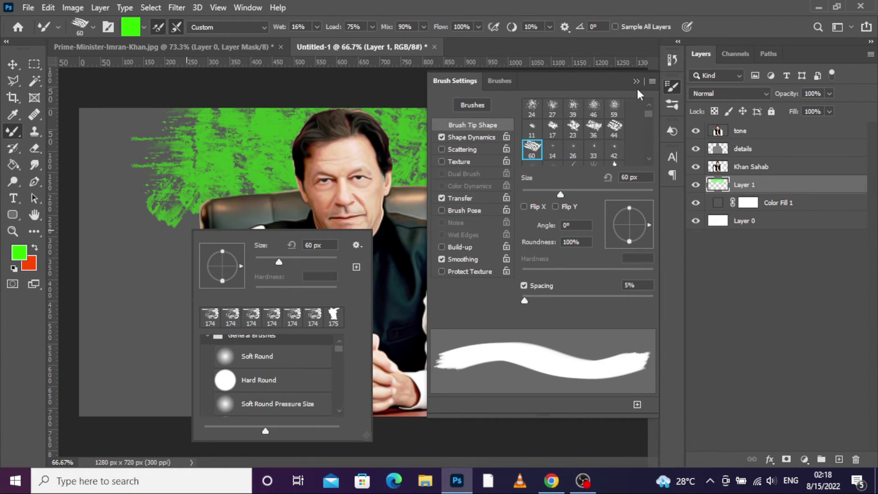
left_click(636, 81)
right_click(177, 237)
left_click_drag(281, 270, 295, 270)
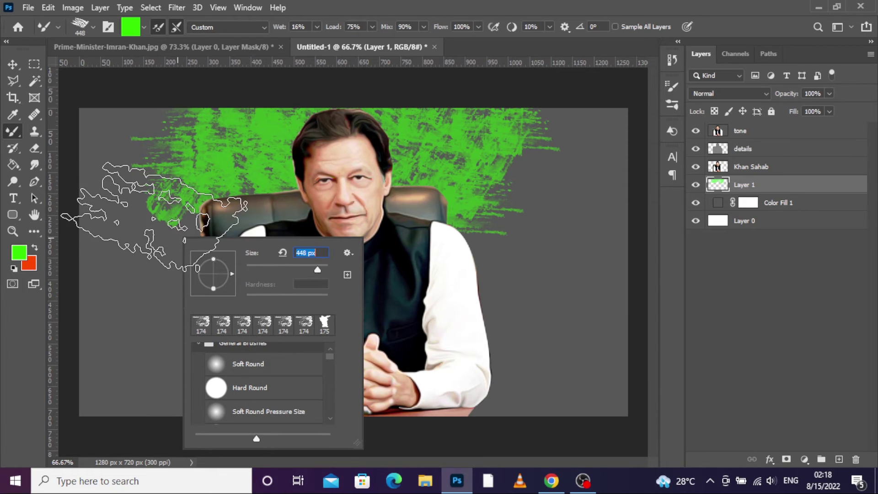
Step: Paint green across the left and top of the canvas, rotating the tip to -169°
left_click_drag(137, 238, 187, 263)
right_click(498, 201)
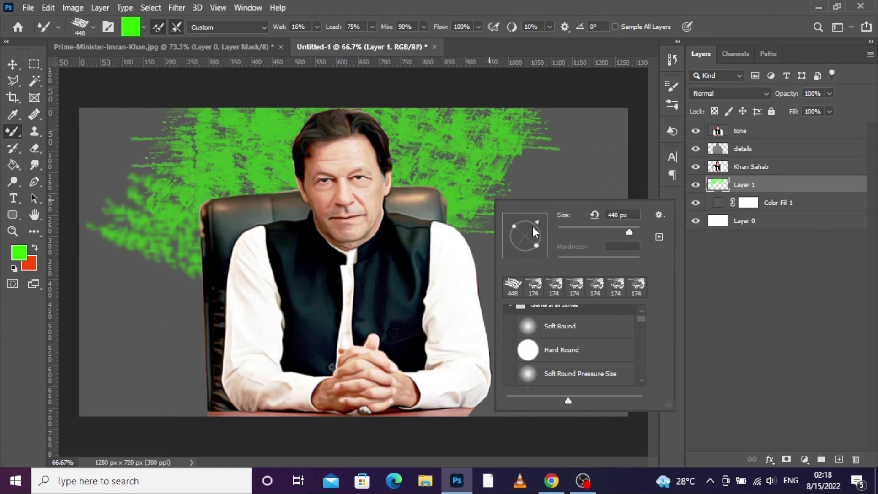
left_click_drag(532, 227, 506, 238)
left_click(444, 185)
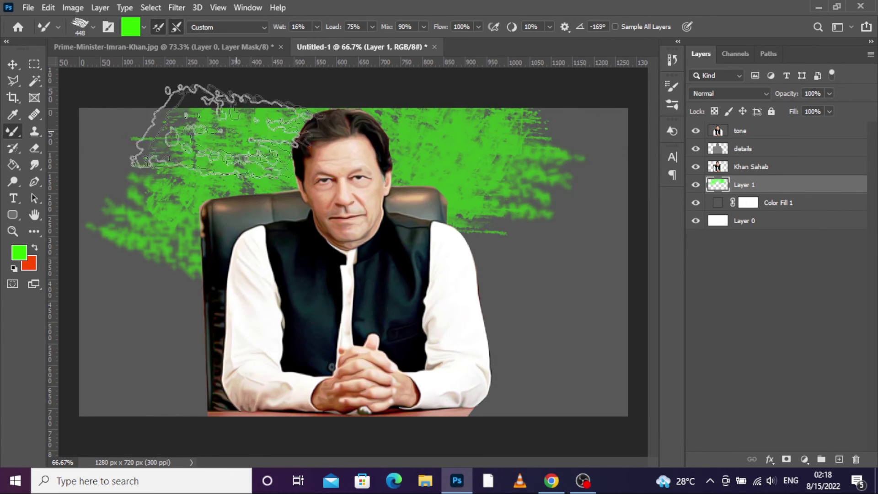
left_click_drag(526, 151, 631, 114)
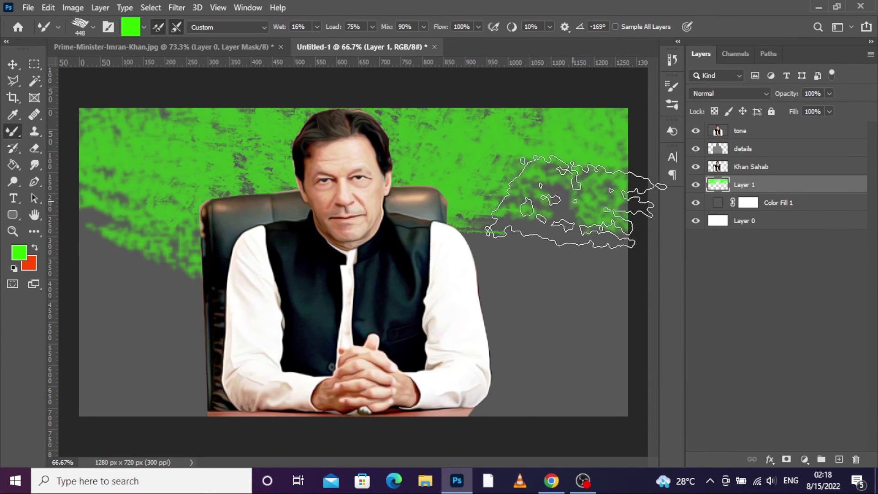
left_click_drag(572, 203, 489, 234)
Step: Try a green stroke lower on the right side, then undo it
right_click(425, 243)
key("Escape")
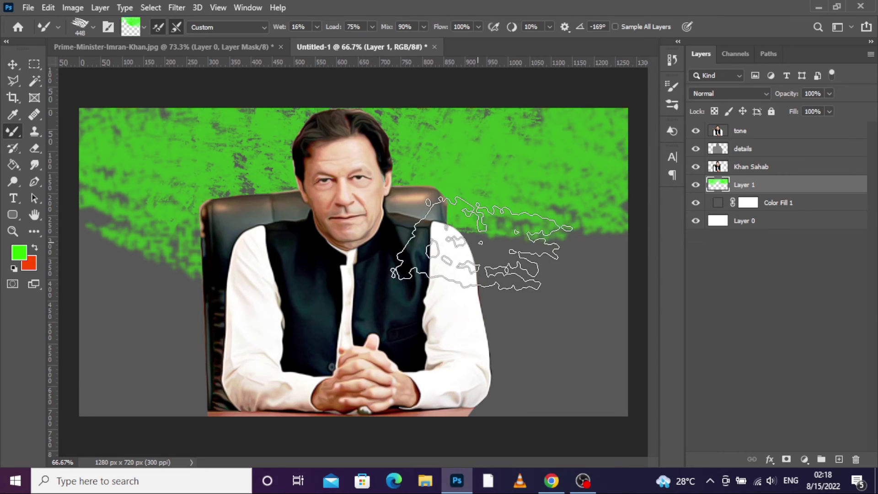
left_click_drag(485, 254, 608, 246)
key("ctrl+z")
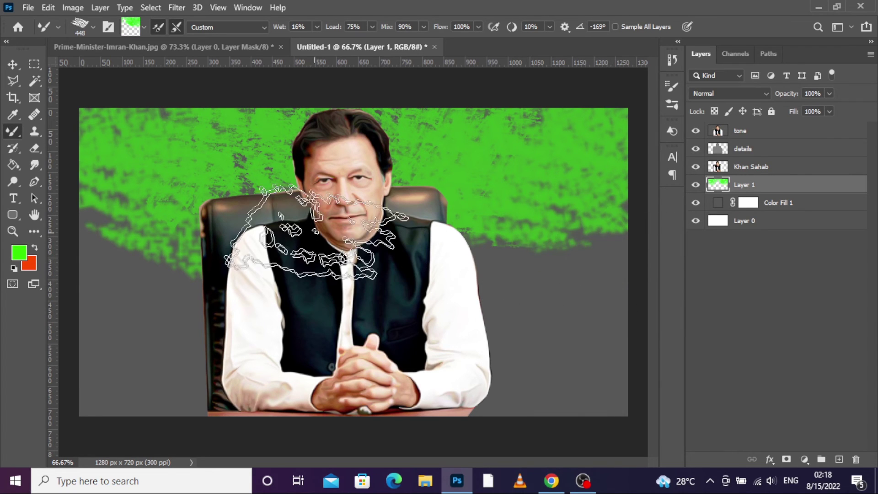
Step: Change the foreground paint colour from green to red
left_click(16, 254)
left_click_drag(599, 213, 597, 118)
left_click(727, 113)
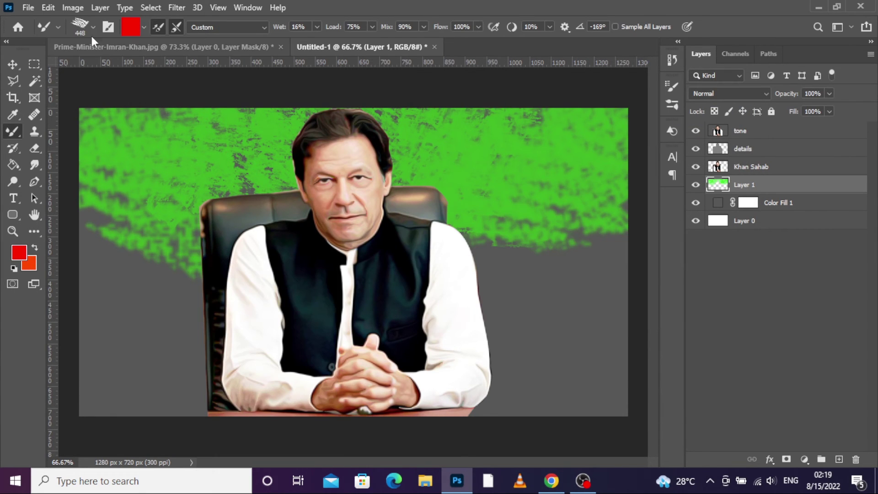
Step: Switch to the 36 px brush tip and dab red below the green on both sides
left_click(108, 27)
left_click(594, 138)
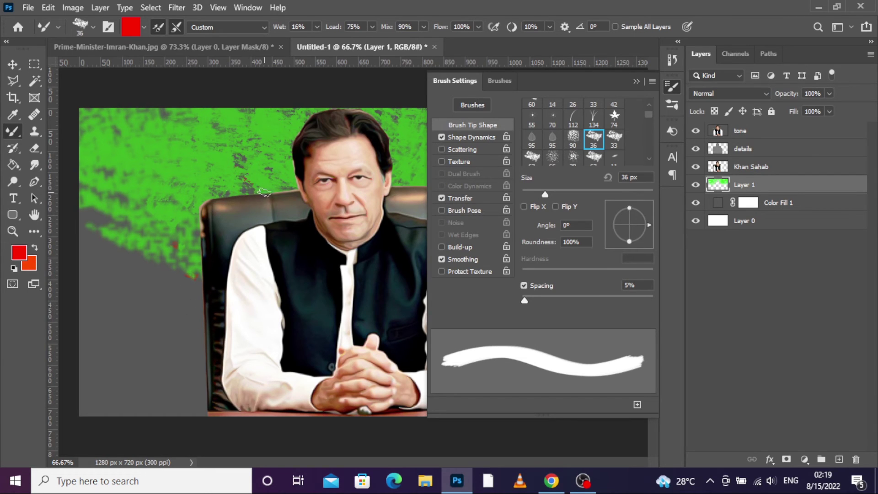
left_click(636, 81)
right_click(599, 156)
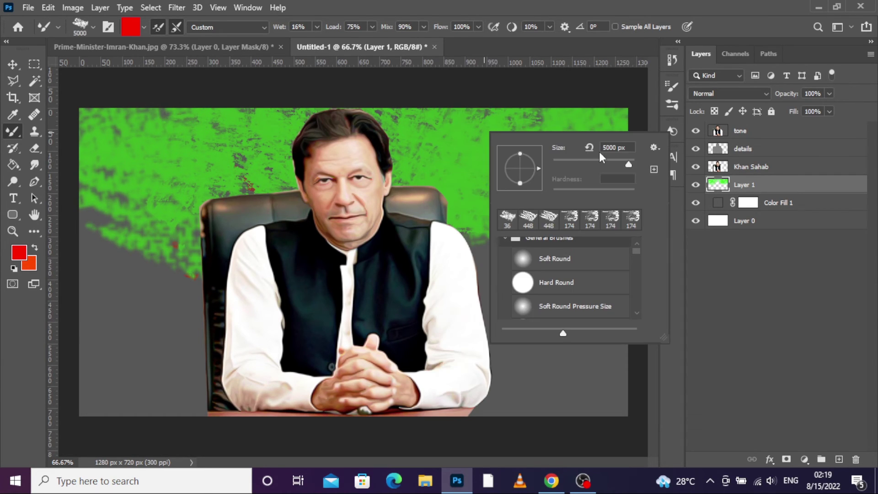
key("Return")
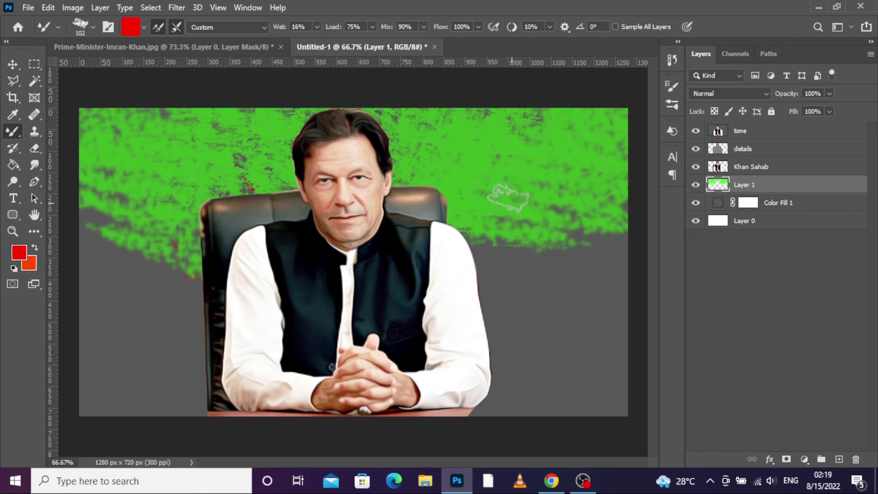
left_click_drag(488, 244, 514, 251)
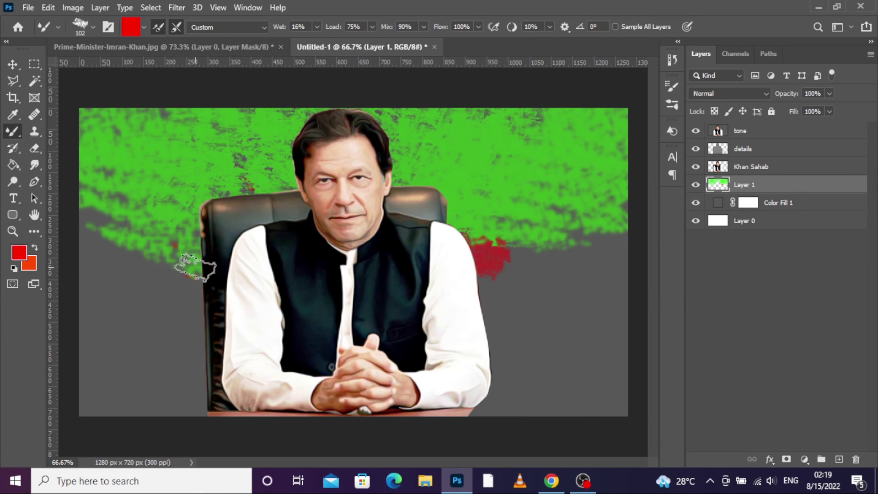
left_click_drag(196, 267, 109, 267)
Step: Enlarge the brush to 139 px and extend red along the lower left and right
right_click(155, 263)
left_click_drag(261, 289, 266, 289)
key("Return")
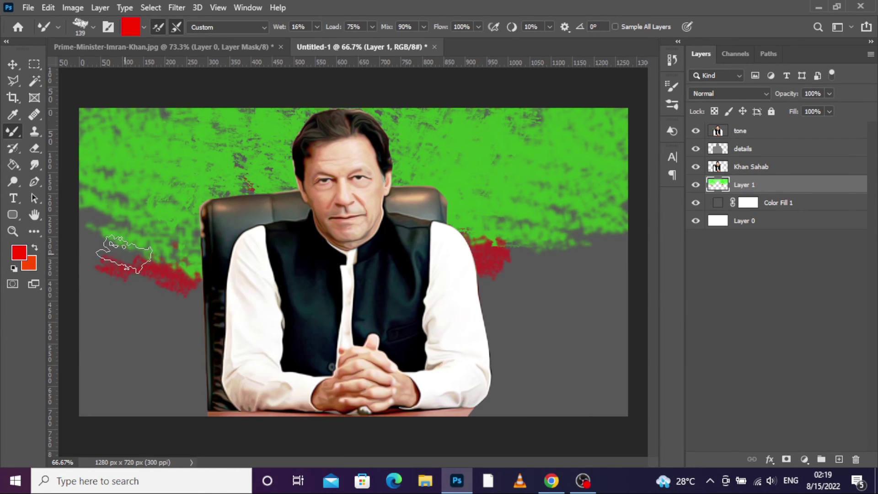
left_click_drag(118, 245, 141, 286)
left_click_drag(525, 267, 631, 251)
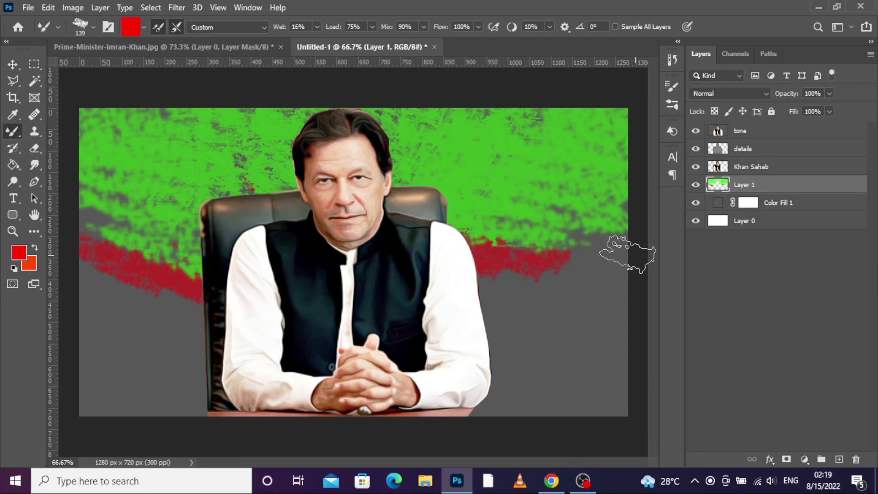
Step: Resize and rotate the brush tip, then paint red along the lower right and lower left
right_click(540, 256)
left_click_drag(649, 285, 659, 284)
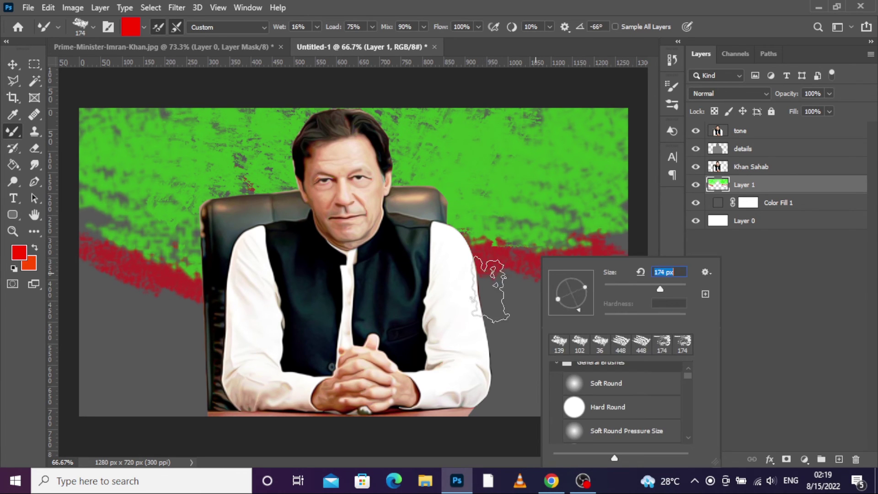
key("Return")
mouse_move(490, 289)
left_mouse_down()
mouse_move(623, 294)
mouse_move(603, 290)
left_mouse_up()
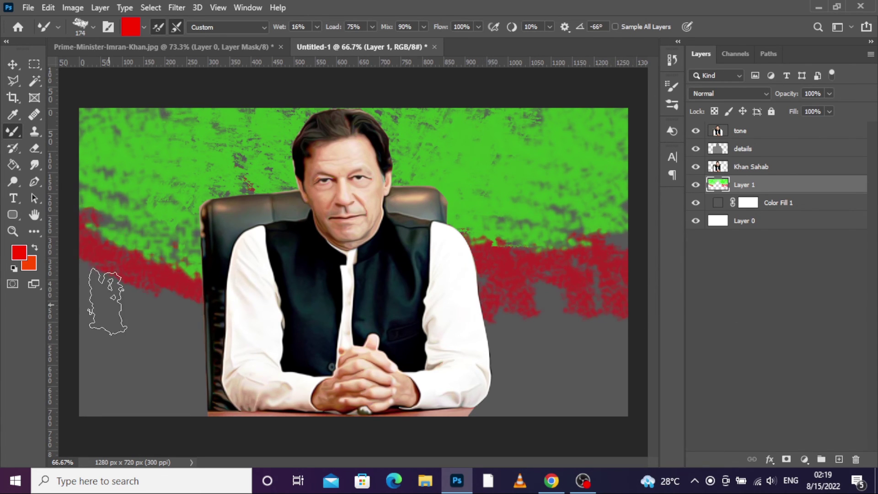
left_click_drag(107, 302, 183, 304)
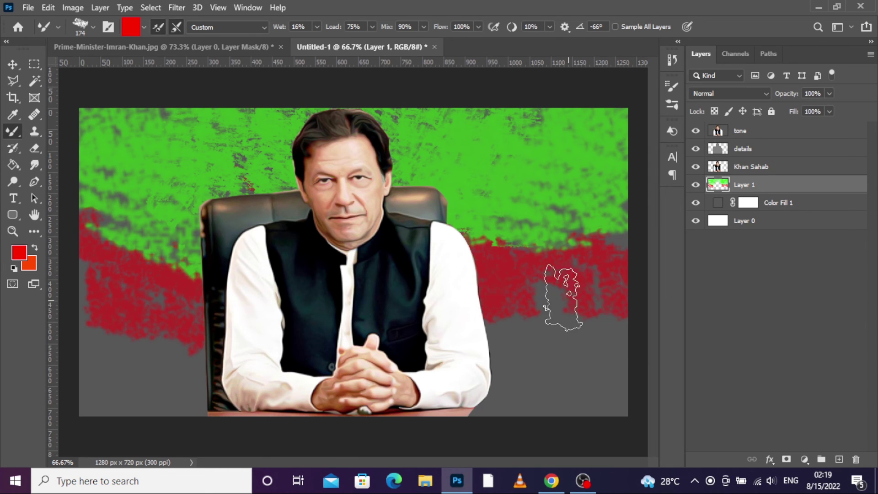
Step: Choose the 48 px brush tip, sized 448 px and rotated to -69°
left_click(108, 26)
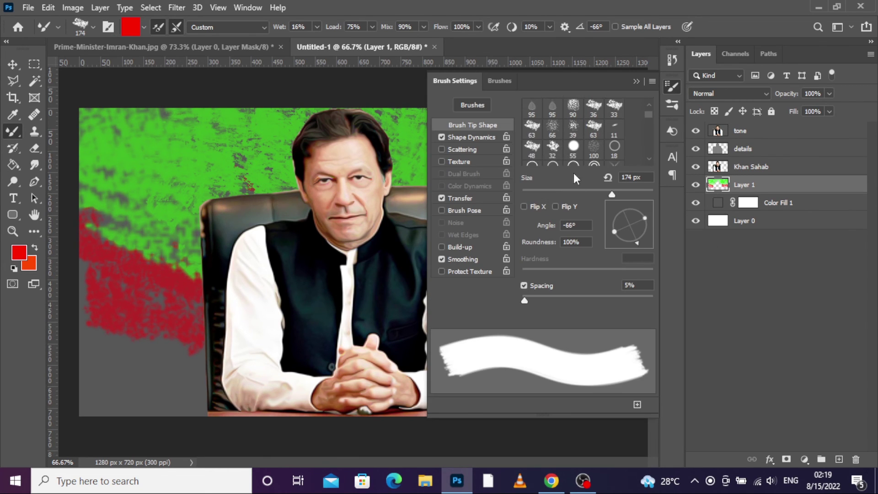
left_click(532, 147)
right_click(244, 323)
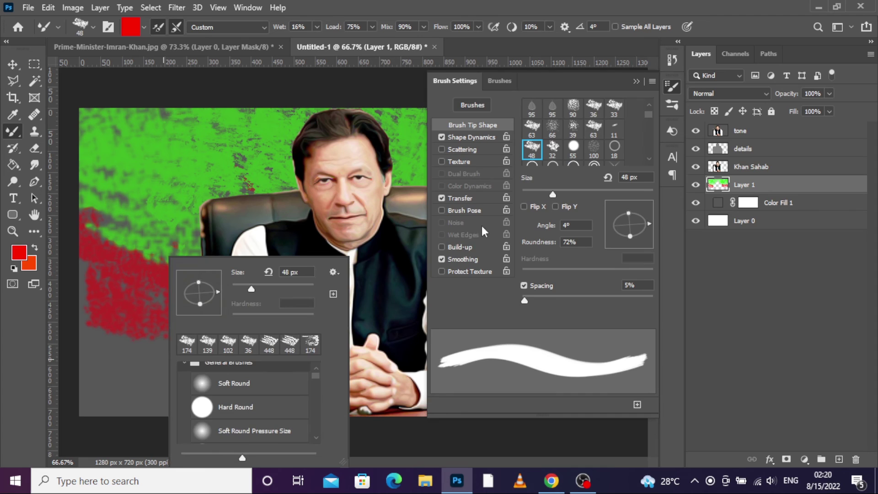
left_click(636, 81)
right_click(221, 323)
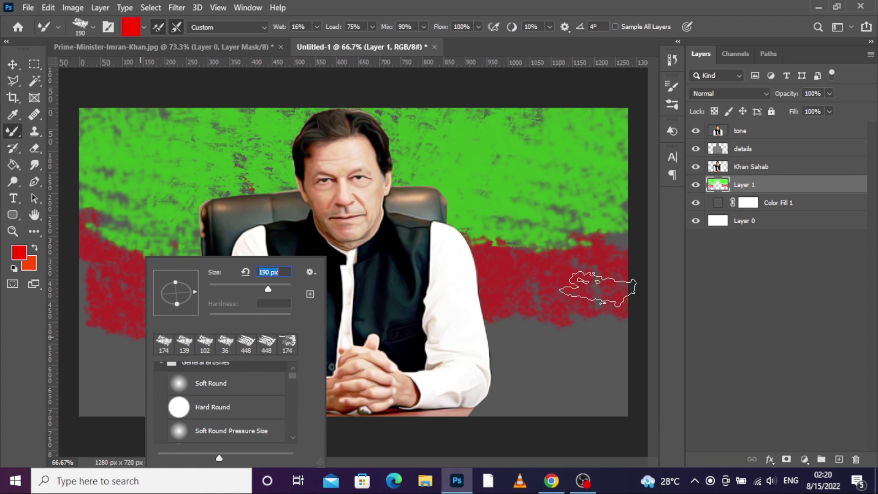
left_click_drag(268, 288, 280, 289)
mouse_move(195, 291)
left_mouse_down()
mouse_move(182, 310)
mouse_move(161, 299)
left_mouse_up()
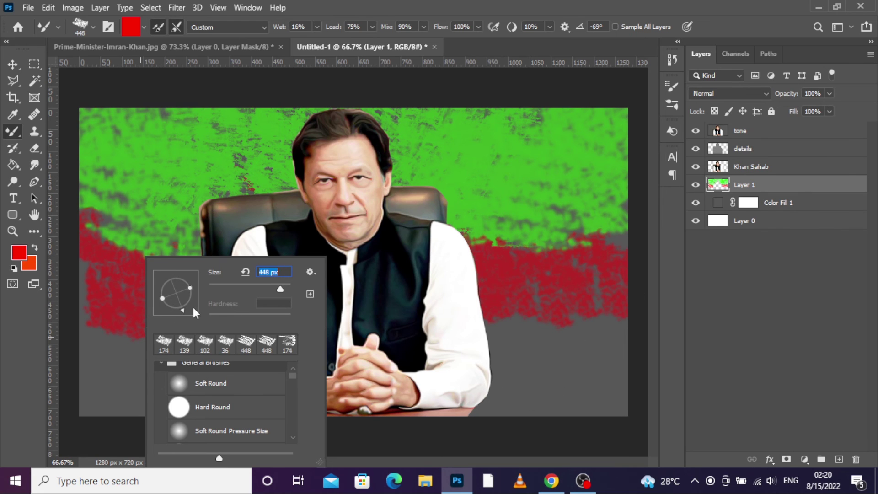
key("Return")
Step: Cover the remaining grey patches in the lower left and right with red, then switch to the Move Tool
left_click_drag(197, 372, 59, 412)
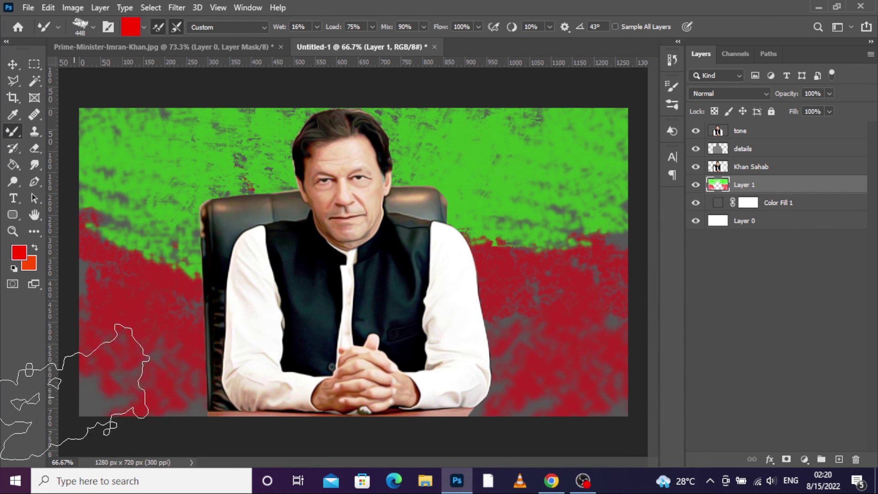
left_click_drag(510, 384, 576, 320)
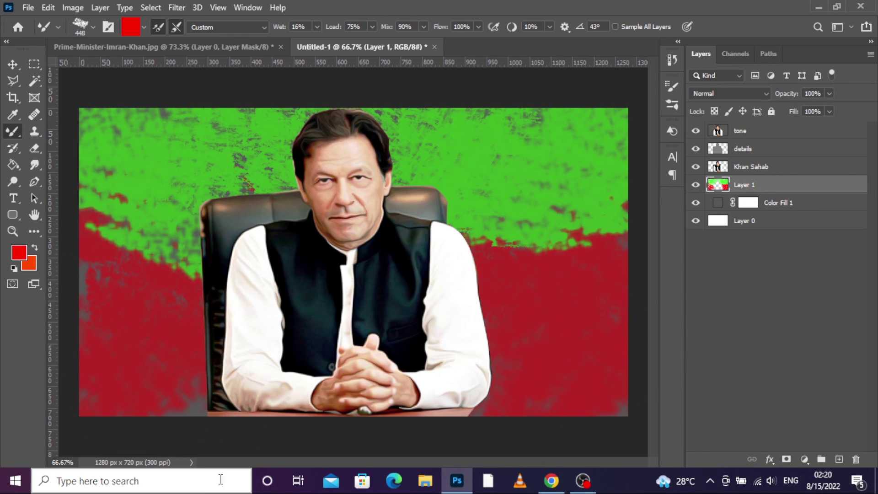
left_click_drag(201, 375, 88, 329)
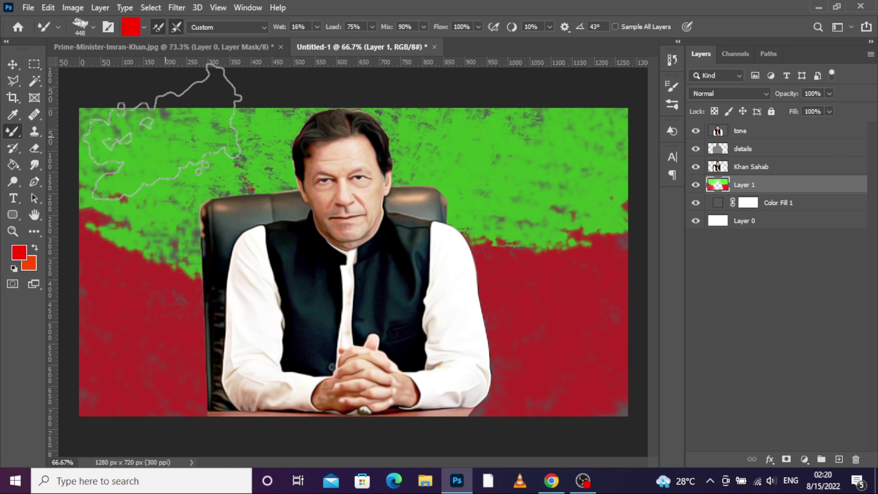
key("v")
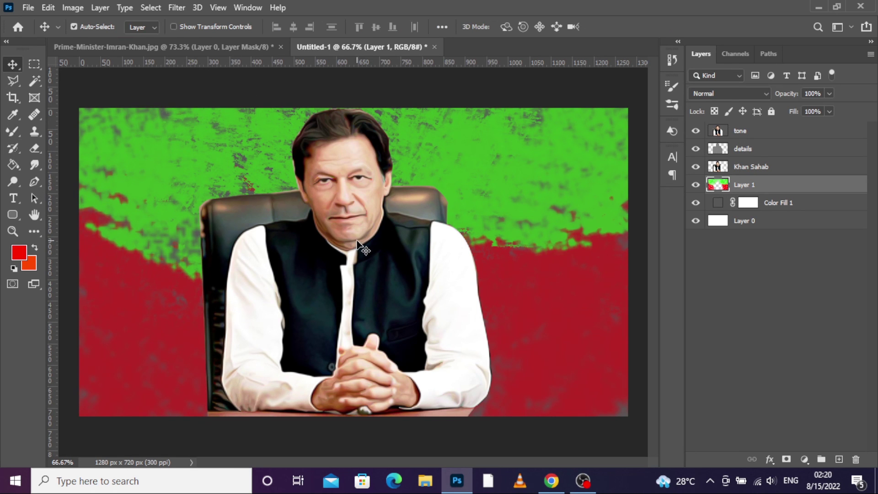